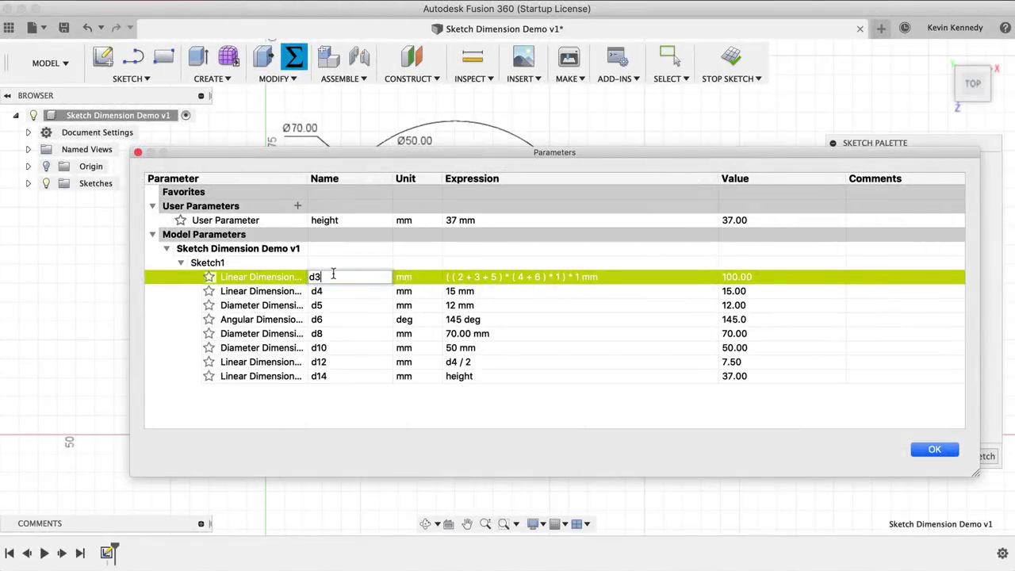
# Rename the parameter of Sketch1's first linear dimension as bottomLine.
pyautogui.write('bottomLine')
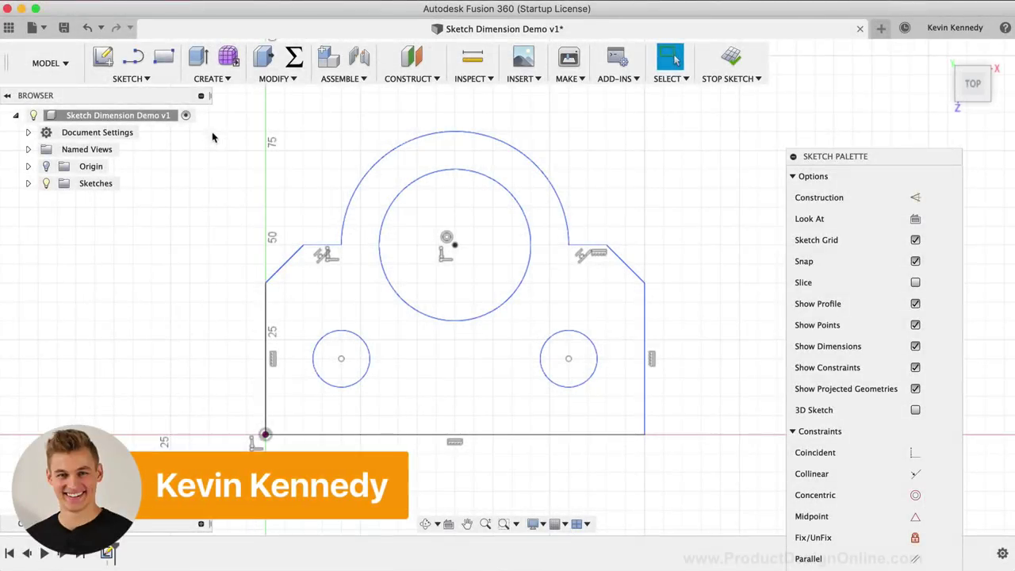
pyautogui.click(131, 78)
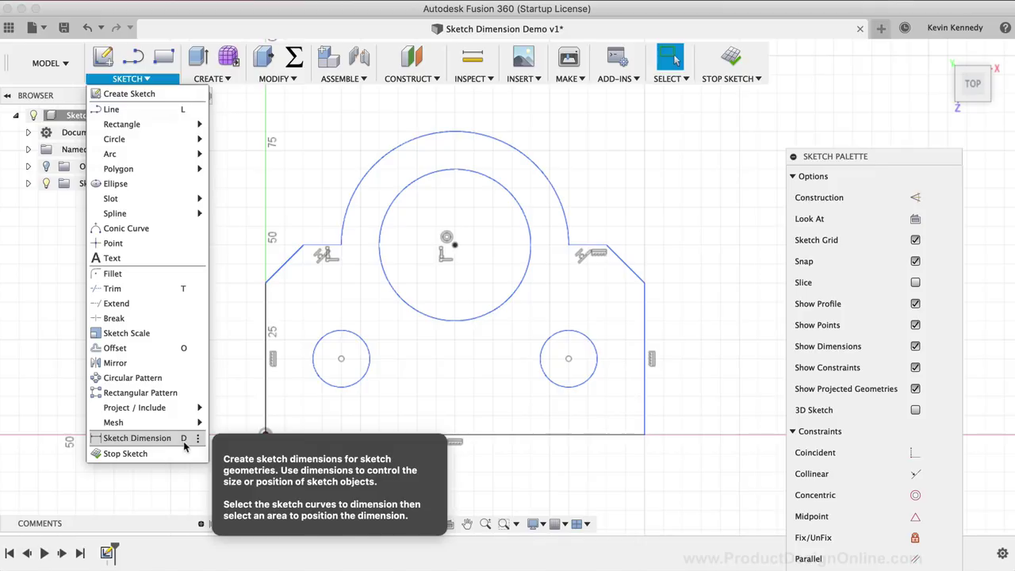
pyautogui.click(248, 97)
pyautogui.rightClick(248, 97)
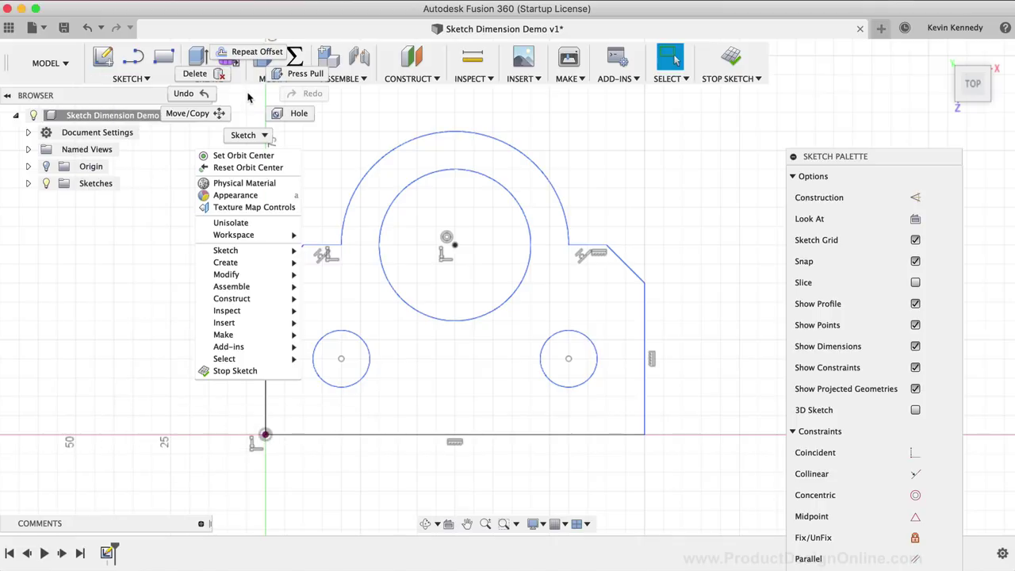
pyautogui.moveTo(250, 253)
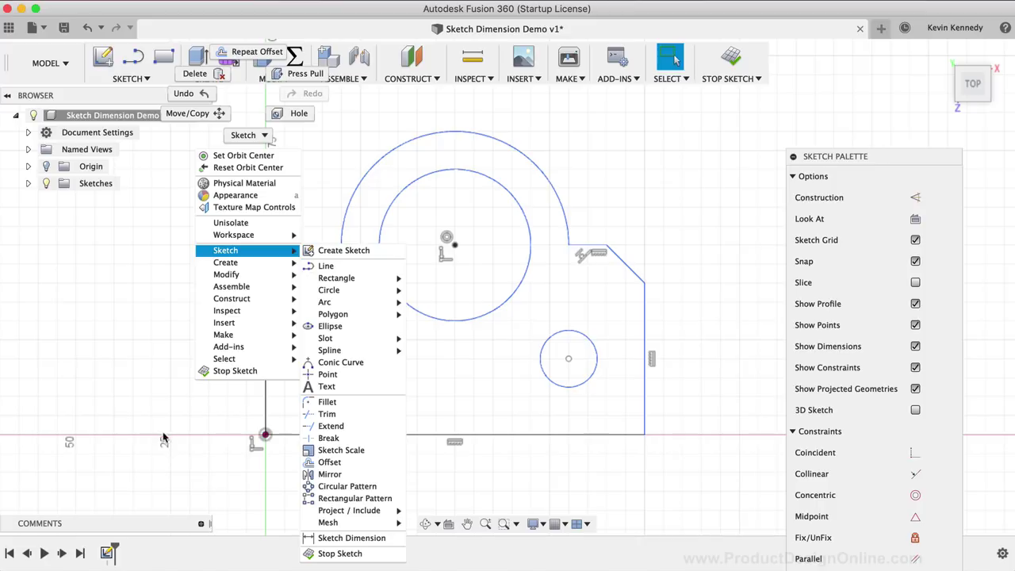
pyautogui.click(155, 409)
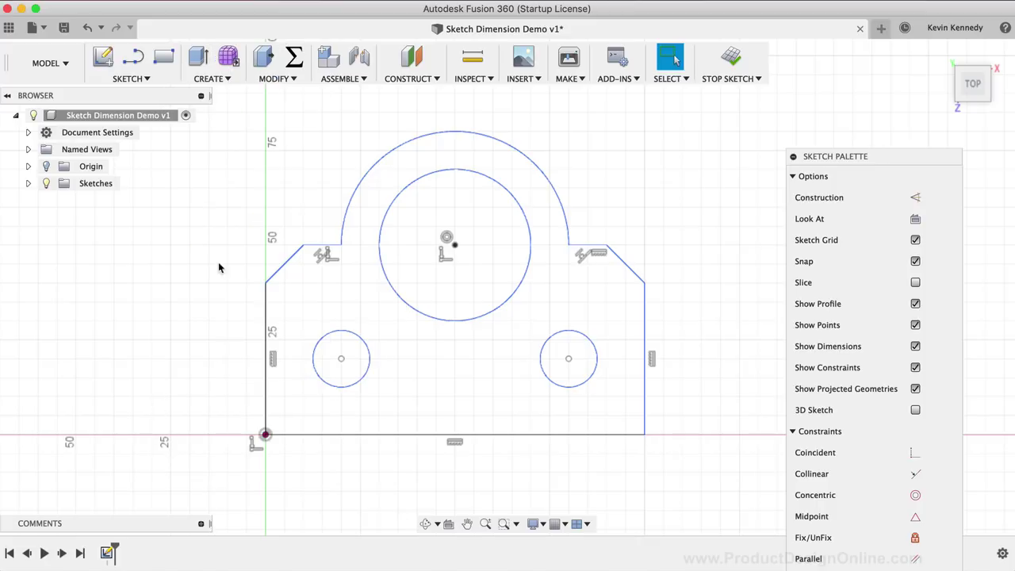
pyautogui.rightClick(246, 144)
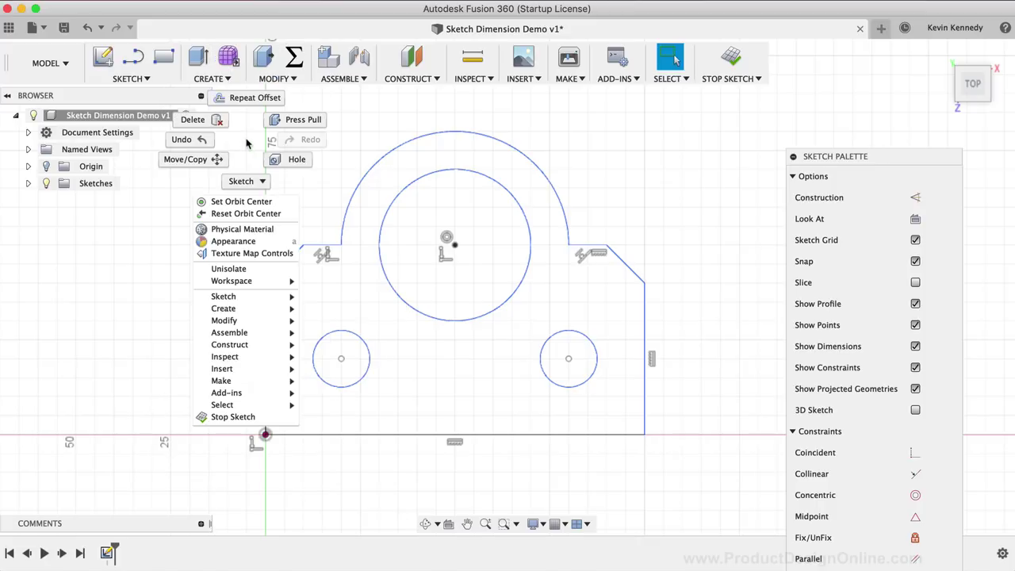
pyautogui.press('Escape')
pyautogui.rightClick(256, 188)
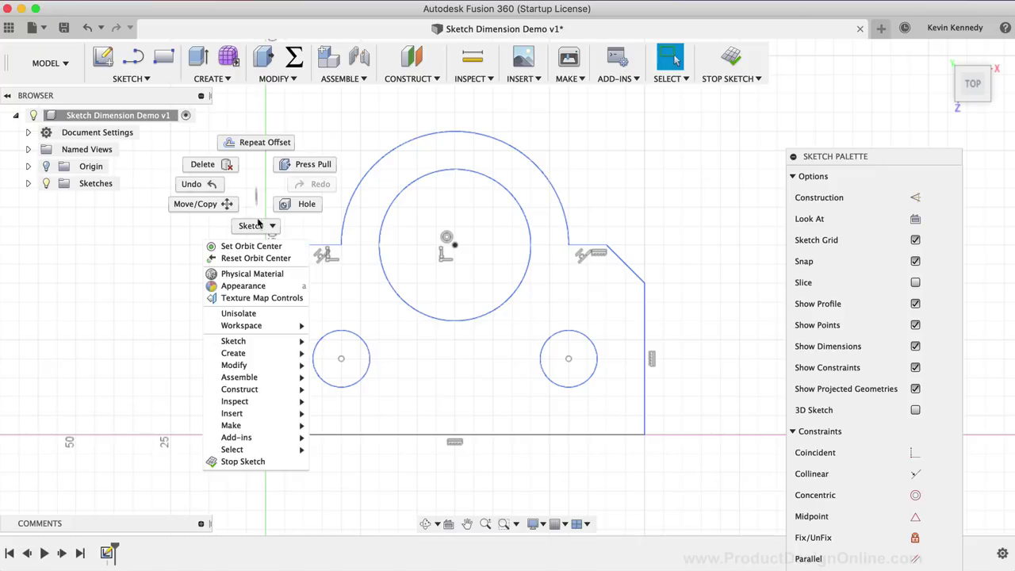
pyautogui.click(257, 227)
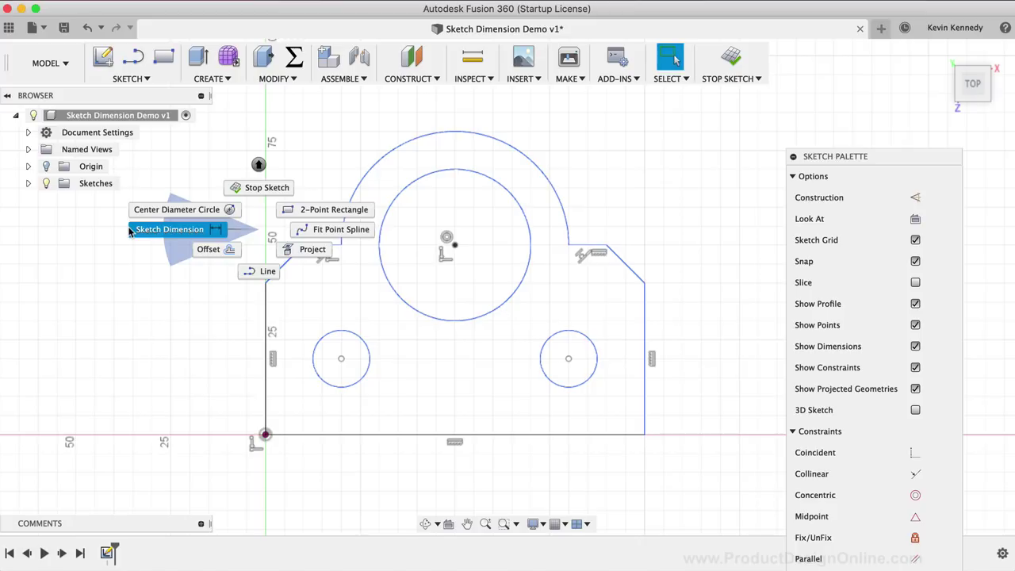
pyautogui.click(125, 286)
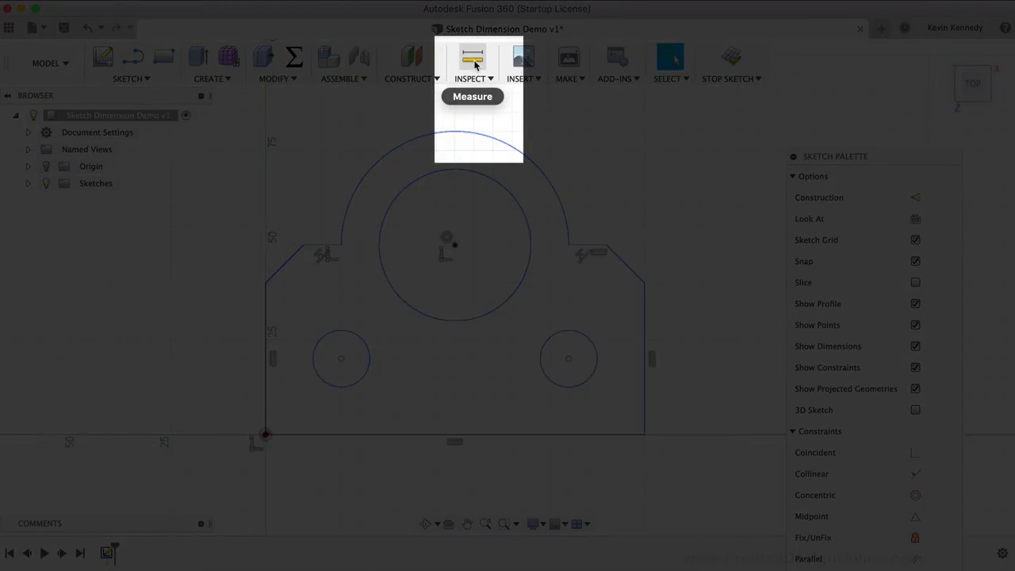
pyautogui.click(483, 79)
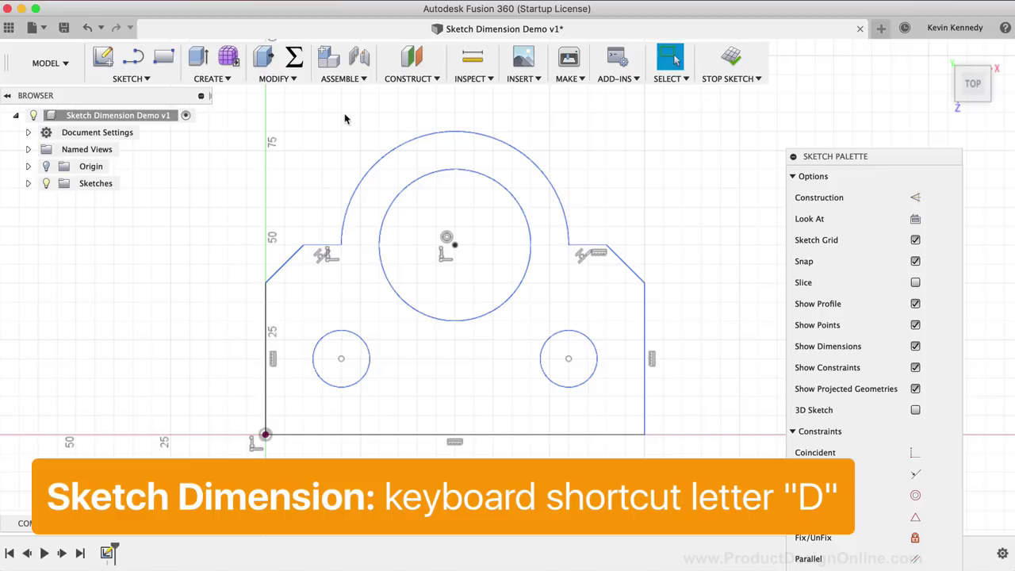
# Dimension the length of the sketch's bottom horizontal line, keeping its current value, and centre the dimension text below the line.
pyautogui.press('d')
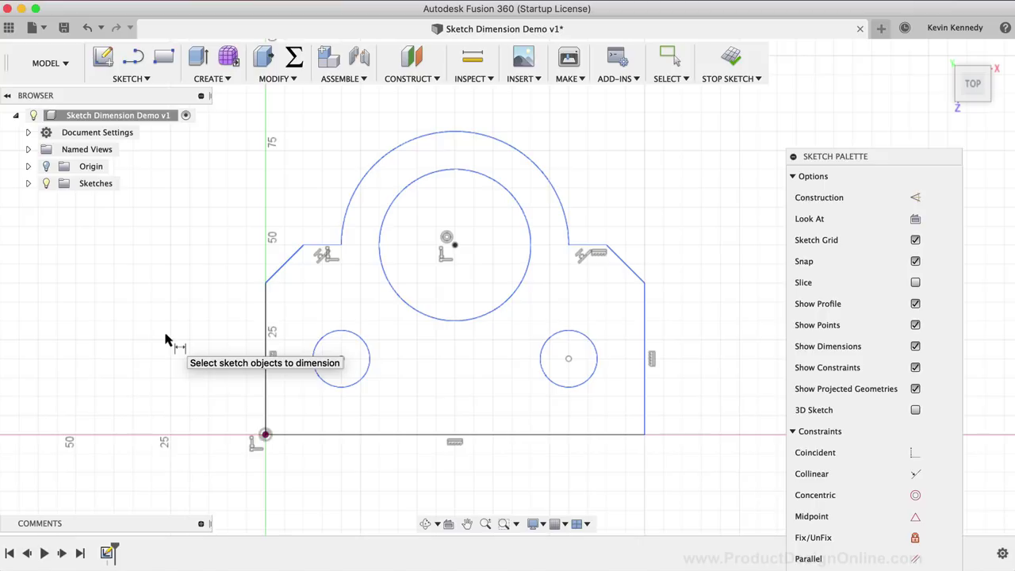
pyautogui.click(407, 434)
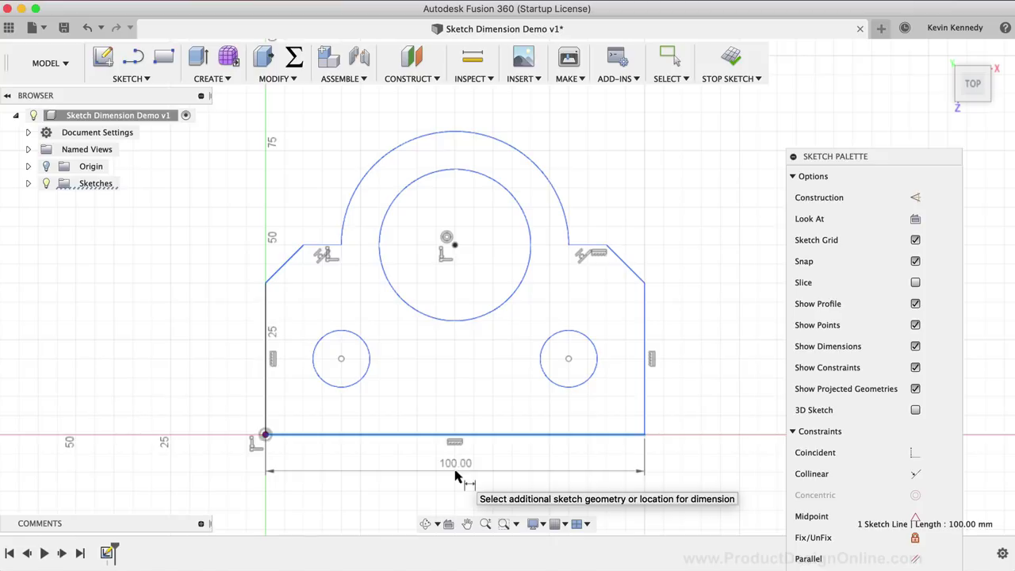
pyautogui.click(456, 474)
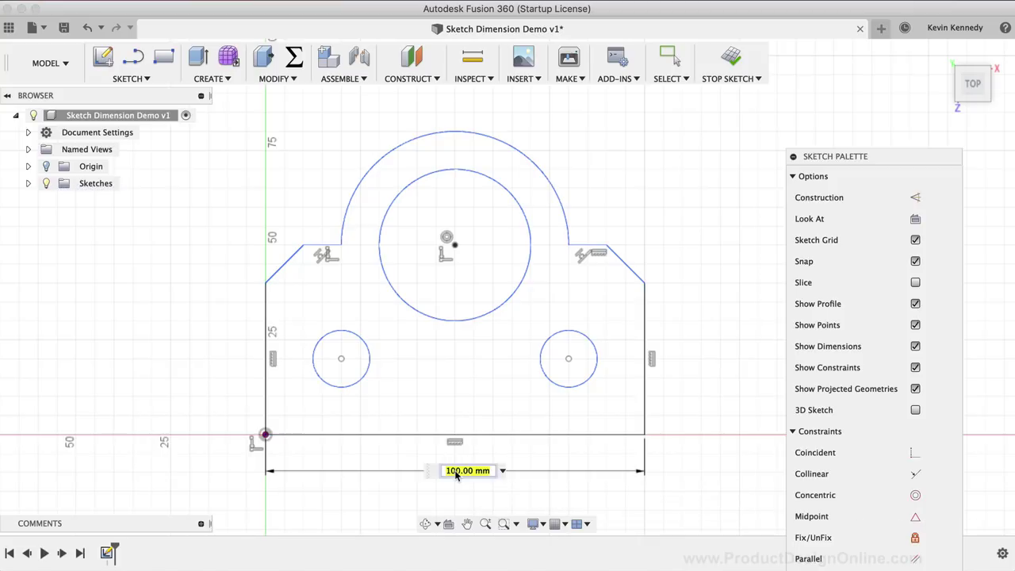
pyautogui.press('Return')
pyautogui.press('Return')
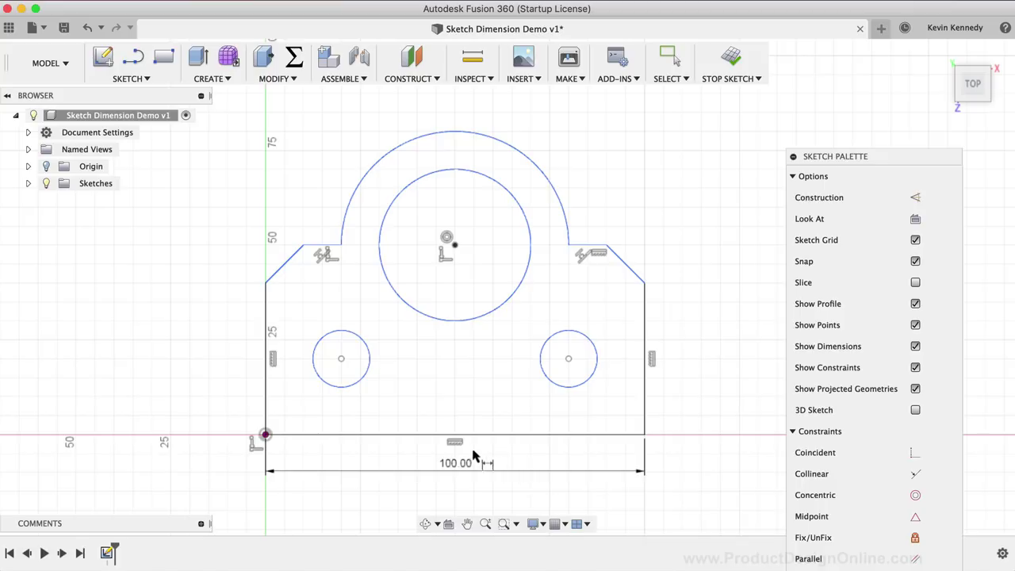
pyautogui.moveTo(411, 473)
pyautogui.mouseDown()
pyautogui.moveTo(491, 309)
pyautogui.moveTo(657, 430)
pyautogui.moveTo(467, 485)
pyautogui.moveTo(444, 467)
pyautogui.moveTo(450, 478)
pyautogui.moveTo(310, 468)
pyautogui.moveTo(605, 476)
pyautogui.moveTo(315, 465)
pyautogui.moveTo(565, 466)
pyautogui.moveTo(342, 465)
pyautogui.moveTo(506, 475)
pyautogui.moveTo(455, 473)
pyautogui.mouseUp()
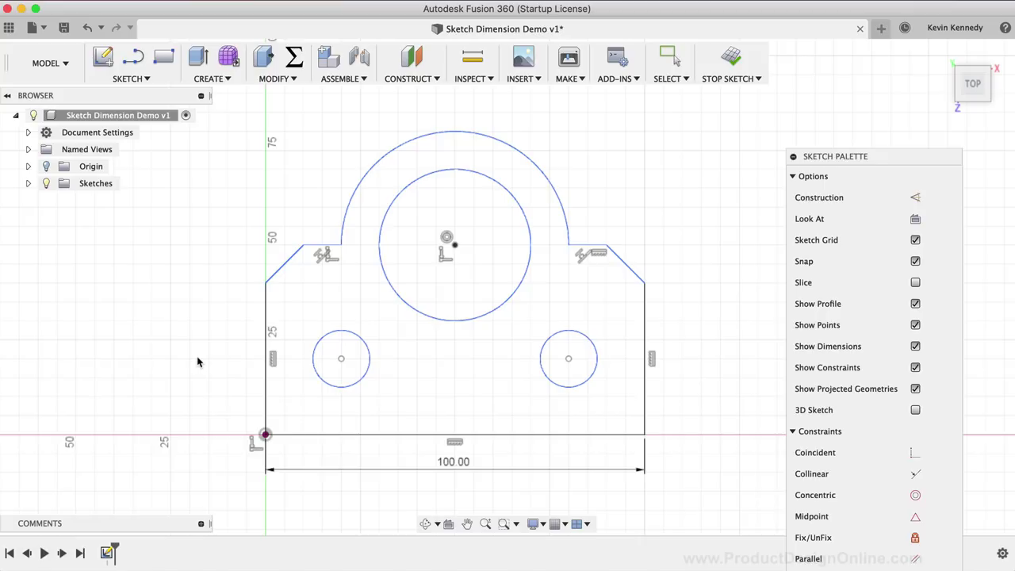
# Dimension the horizontal distance from the left vertical line's upper endpoint to the outer arc's left endpoint and set it to 15 mm.
pyautogui.press('d')
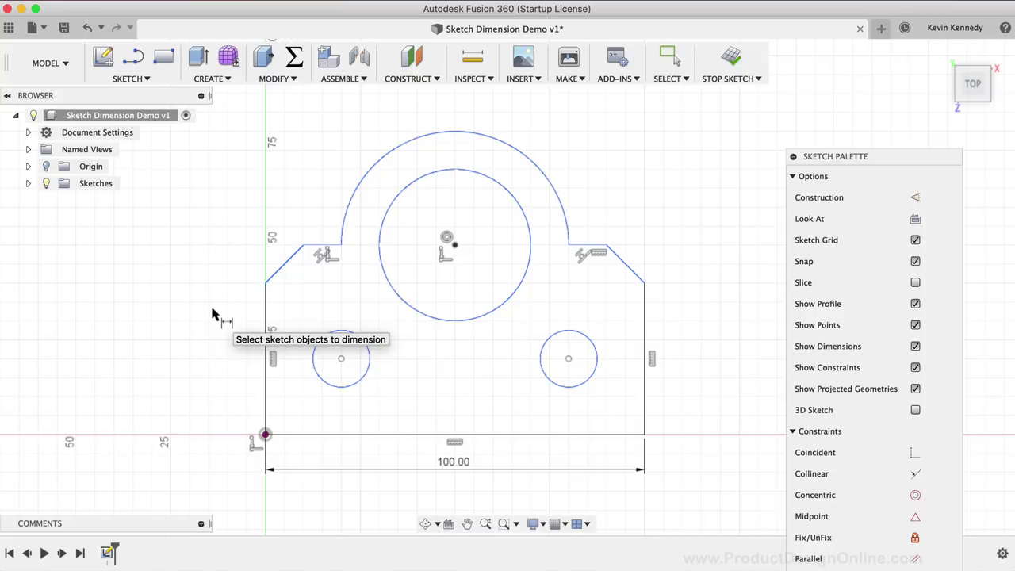
pyautogui.press('Escape')
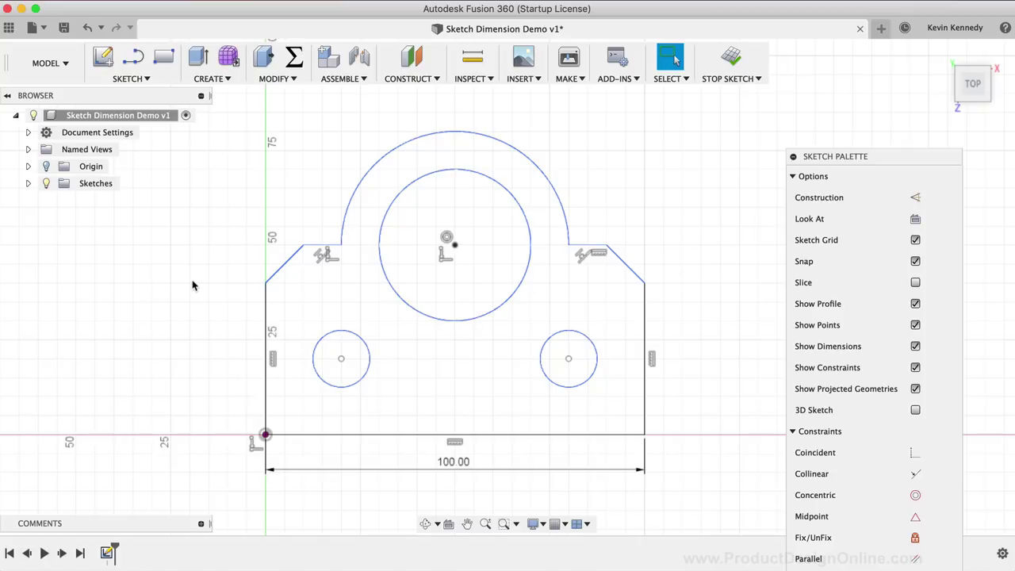
pyautogui.press('d')
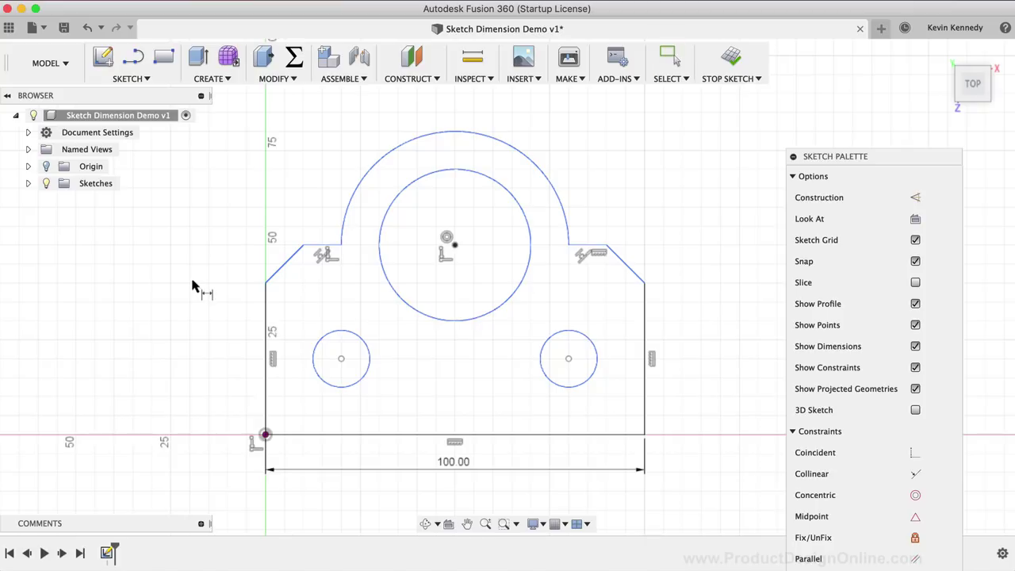
pyautogui.click(264, 285)
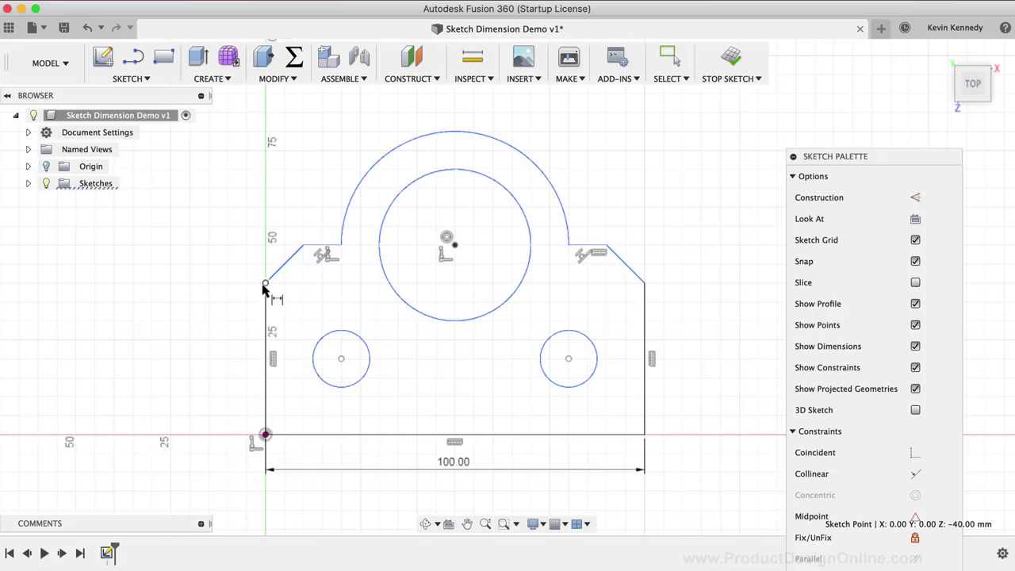
pyautogui.click(342, 246)
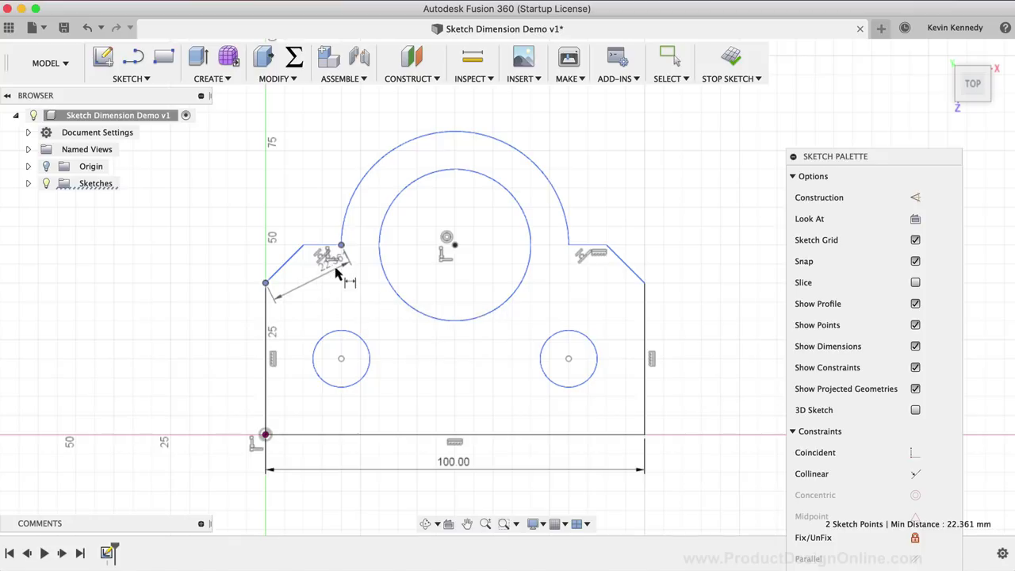
pyautogui.click(305, 222)
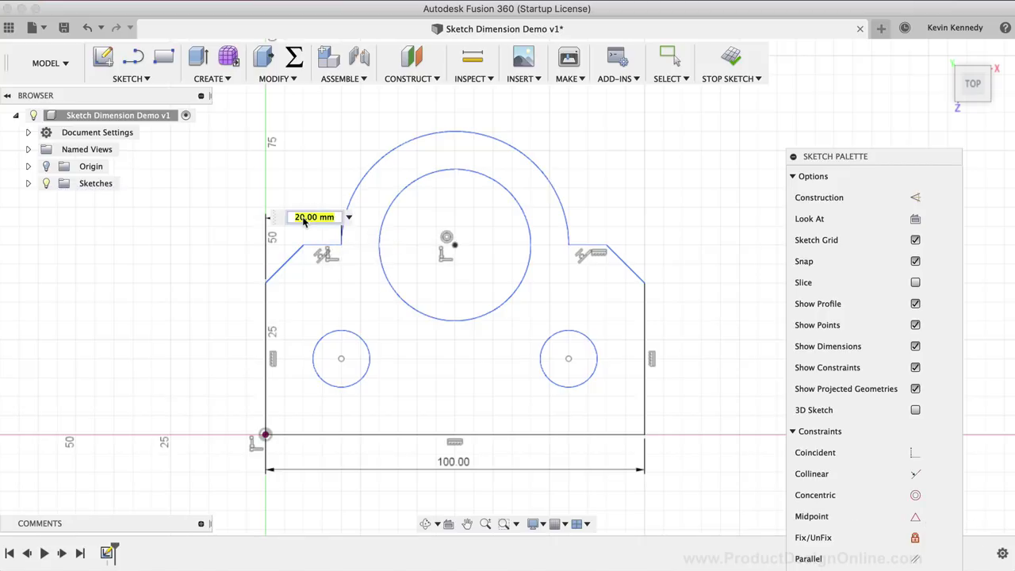
pyautogui.write('15')
pyautogui.press('Return')
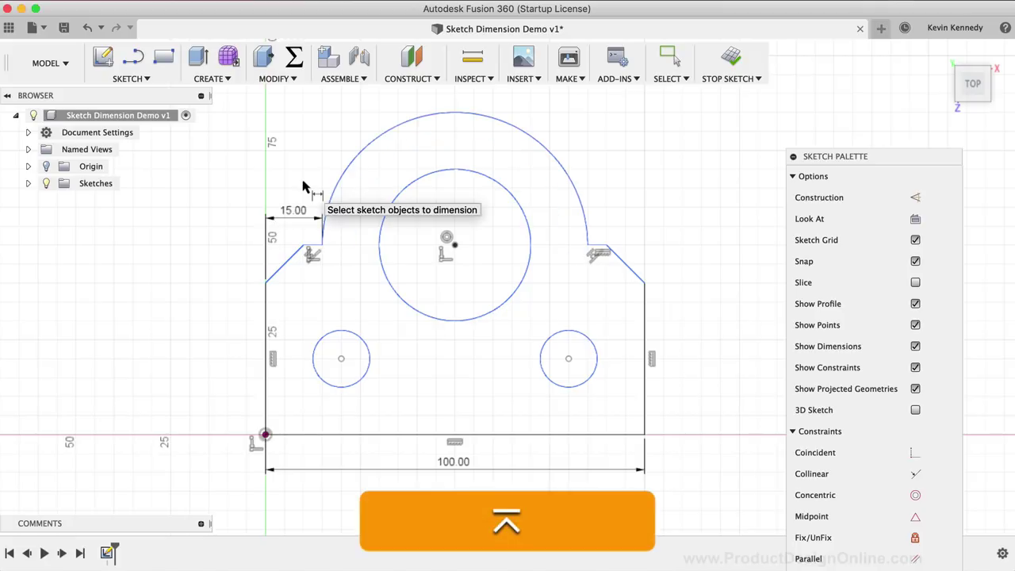
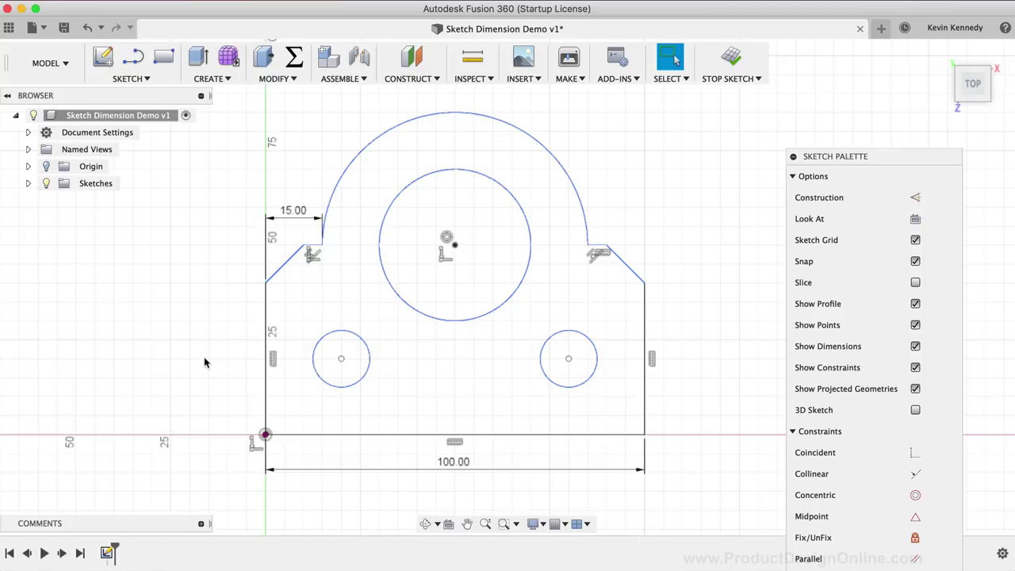
# Apply an Equal constraint to the two small lower circles and move the sketch palette clear of the sketch.
pyautogui.moveTo(866, 157)
pyautogui.mouseDown()
pyautogui.moveTo(854, 142)
pyautogui.moveTo(845, 12)
pyautogui.moveTo(851, 18)
pyautogui.mouseUp()
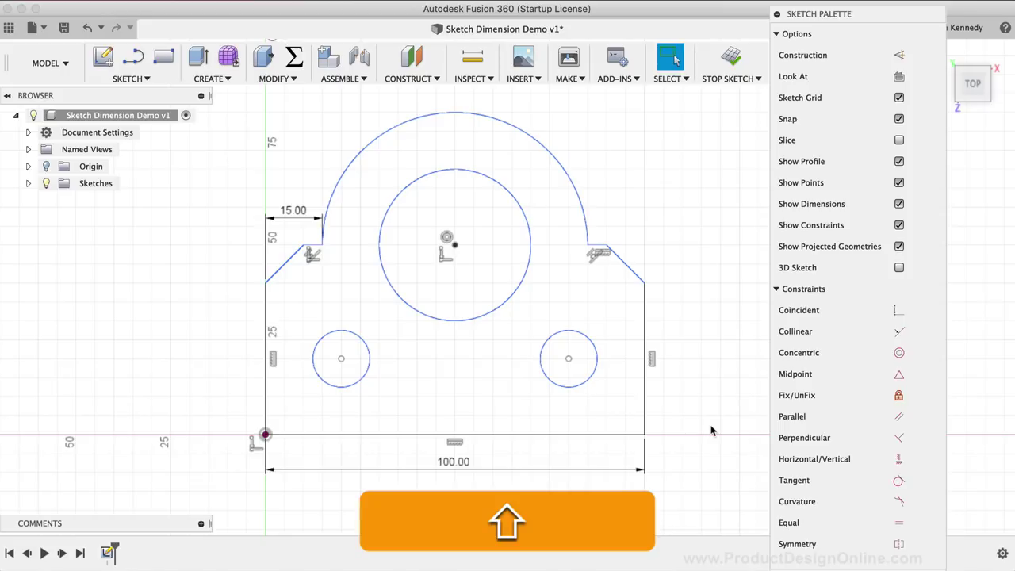
pyautogui.keyDown('shift'); pyautogui.click(360, 379); pyautogui.keyUp('shift')
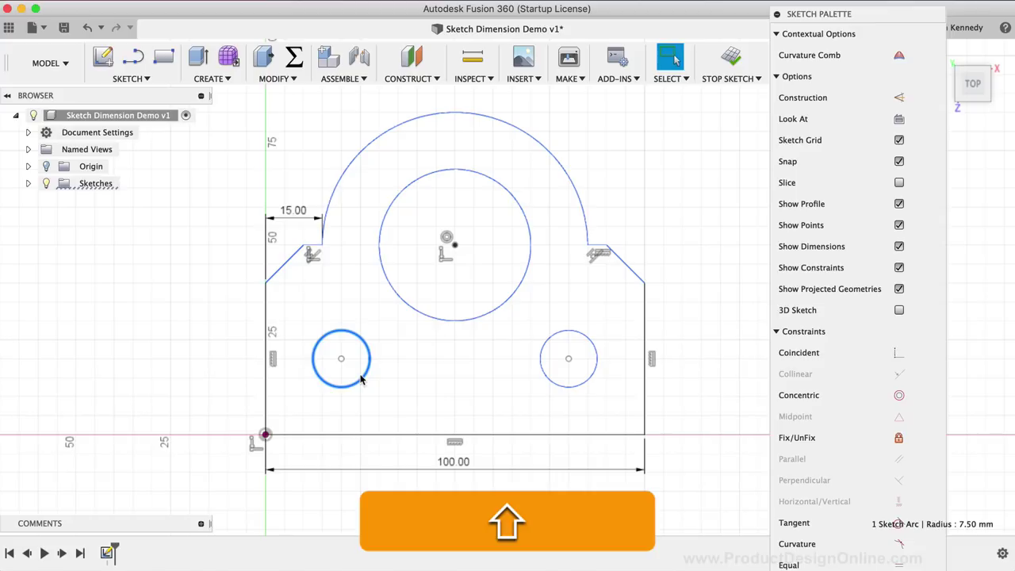
pyautogui.keyDown('shift'); pyautogui.click(540, 372); pyautogui.keyUp('shift')
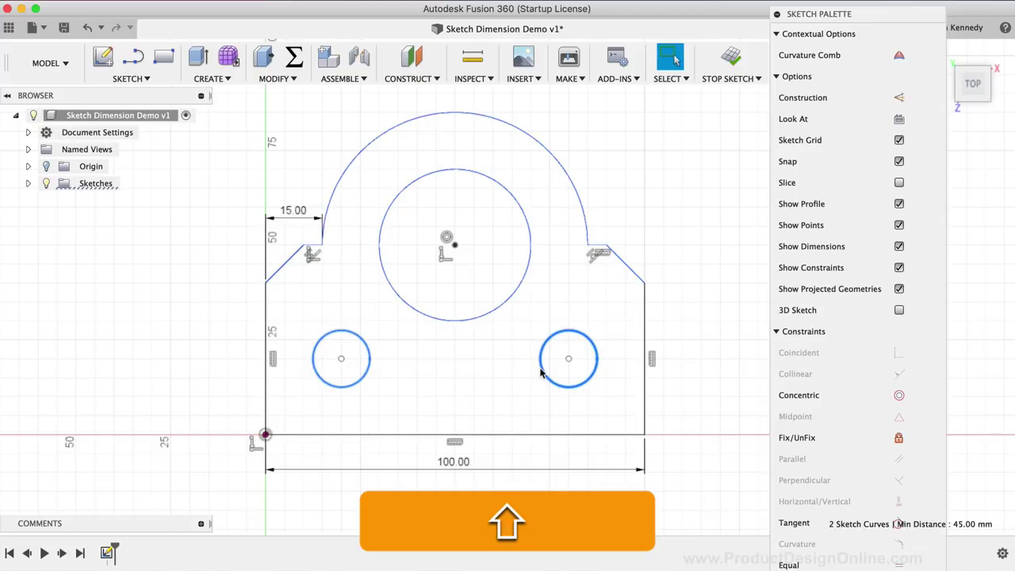
pyautogui.moveTo(890, 13); pyautogui.dragTo(853, 0)
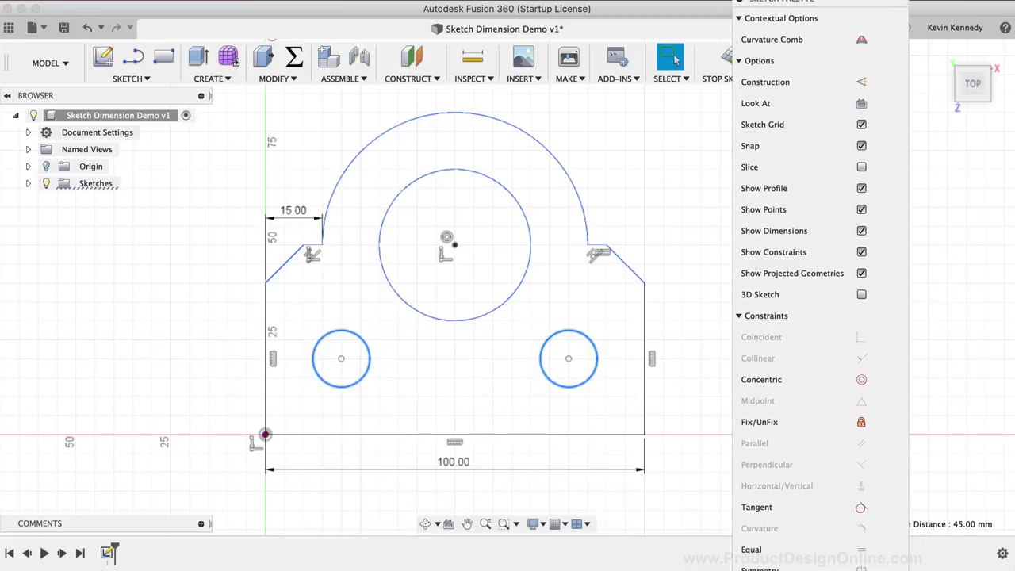
pyautogui.click(861, 551)
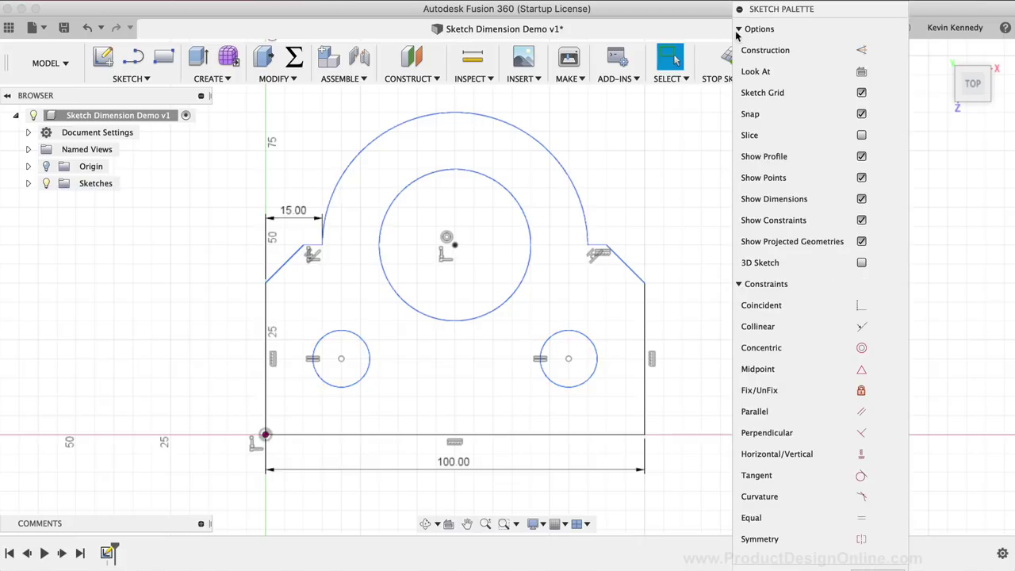
pyautogui.moveTo(749, 11); pyautogui.dragTo(795, 195)
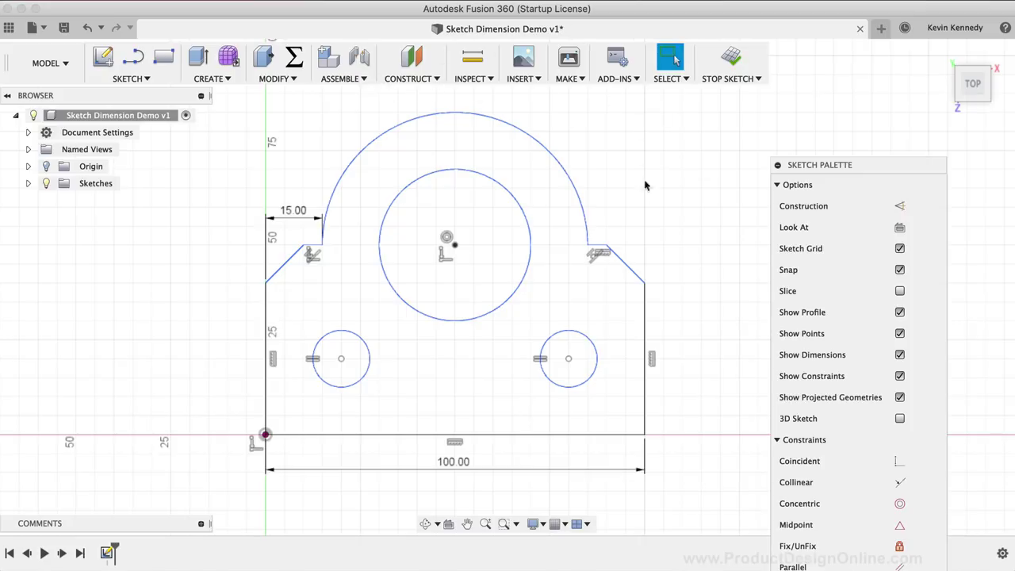
pyautogui.hotkey('ctrl', 'z')
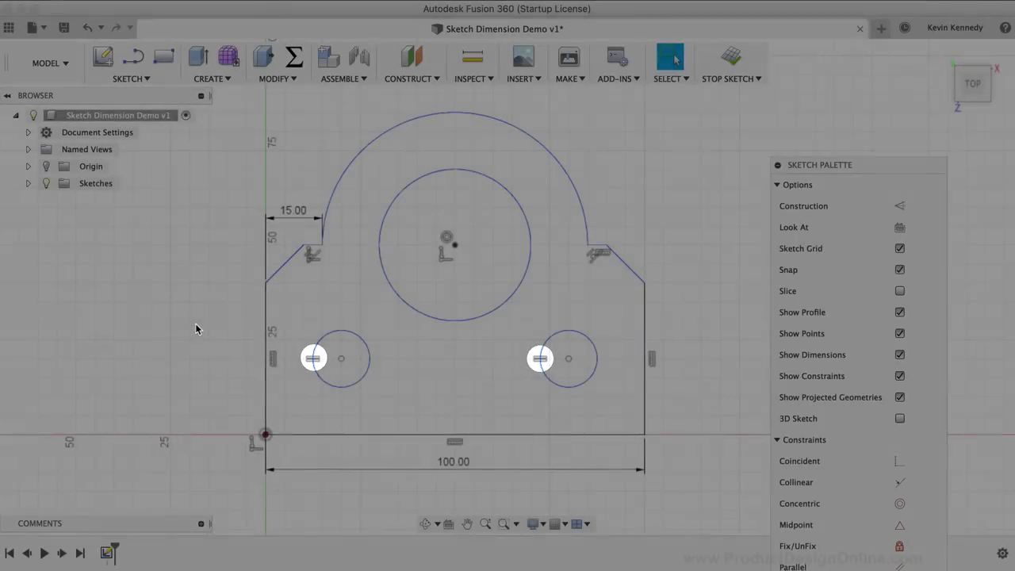
# Dimension the diameter of the lower-left small circle and set it to 10 mm.
pyautogui.press('d')
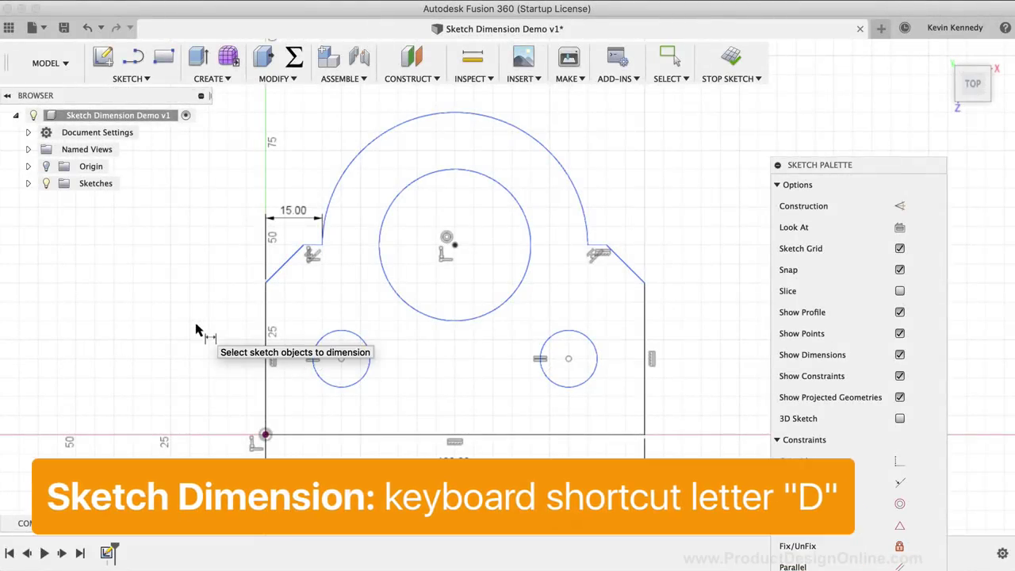
pyautogui.click(322, 346)
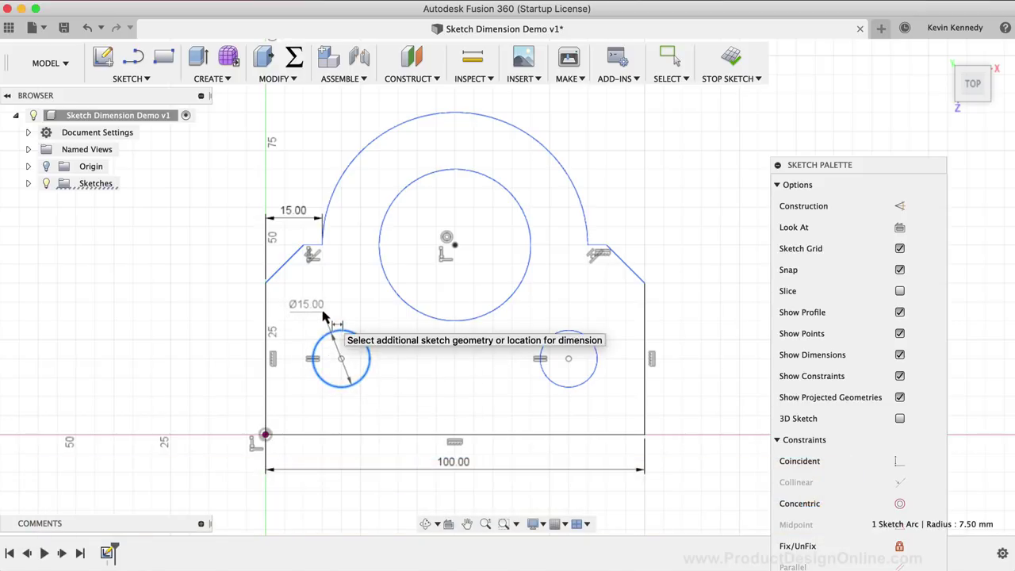
pyautogui.click(318, 310)
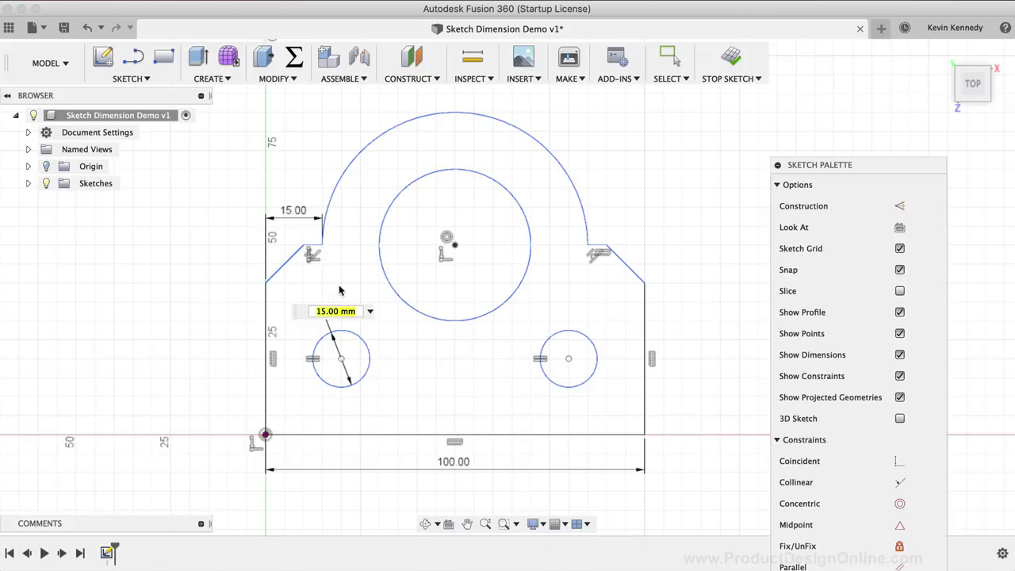
pyautogui.write('10')
pyautogui.press('Return')
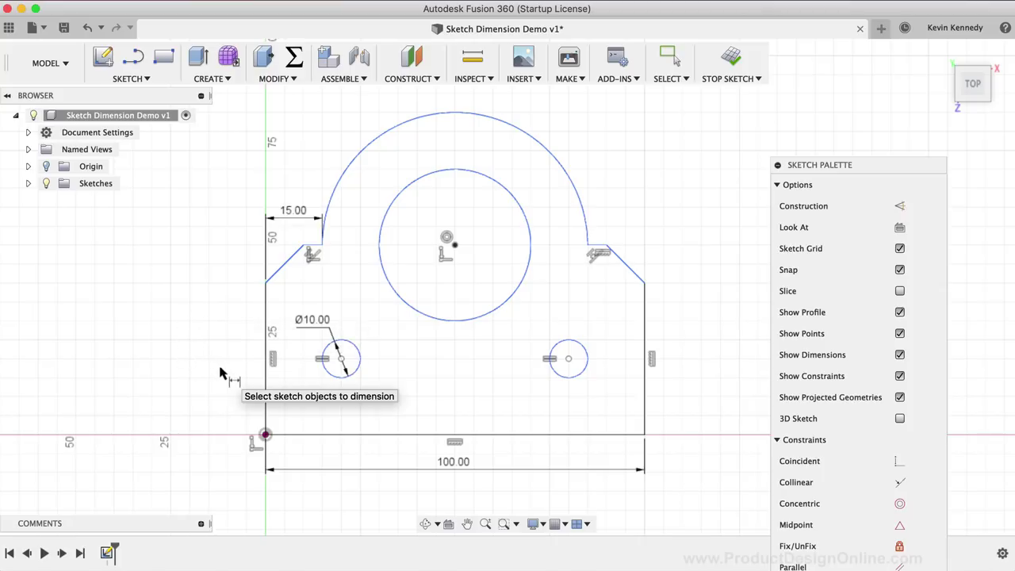
# Dimension the inside angle between the left vertical line and the adjoining slanted line and set it to 145 degrees.
pyautogui.click(266, 317)
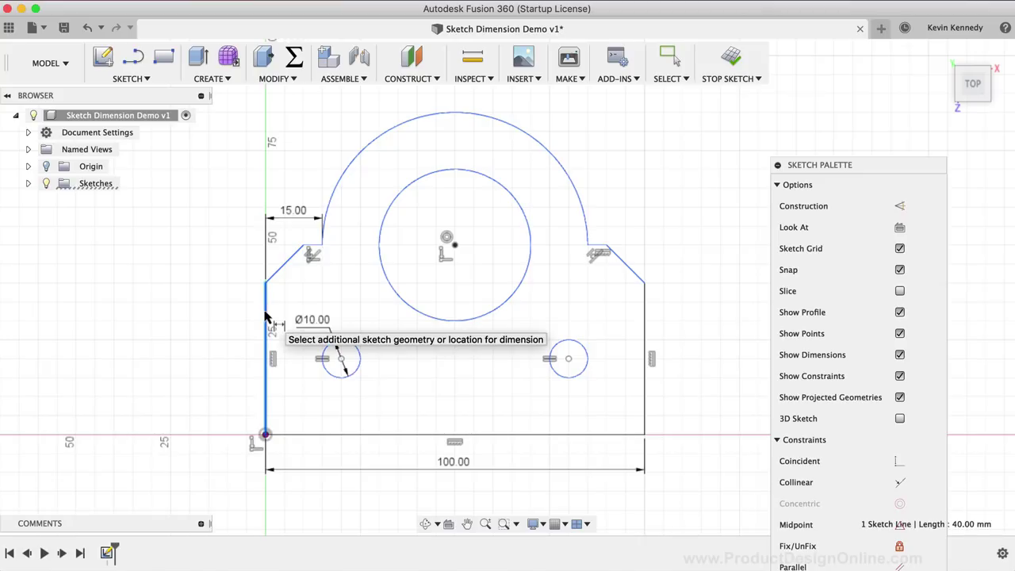
pyautogui.click(290, 265)
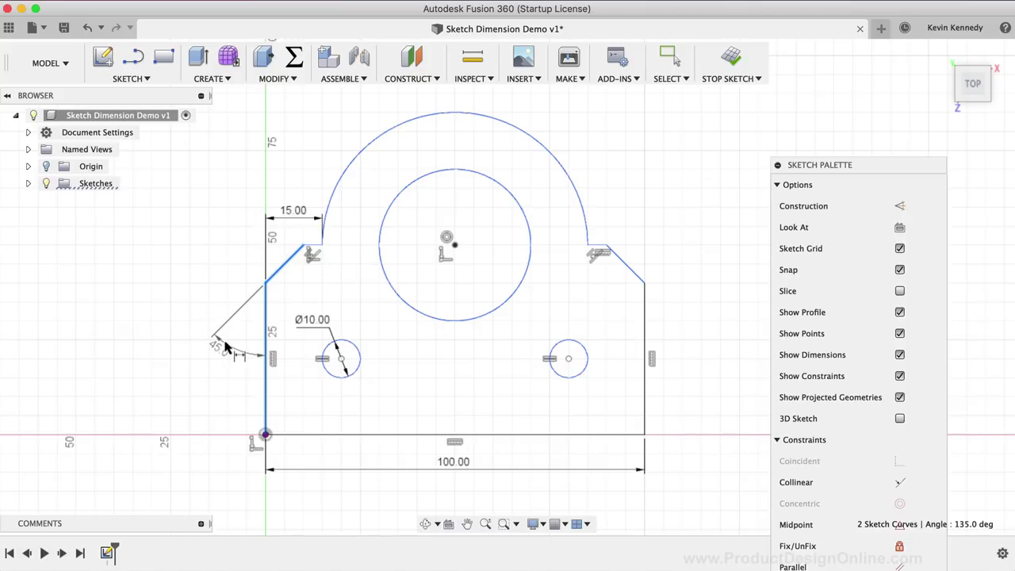
pyautogui.click(298, 294)
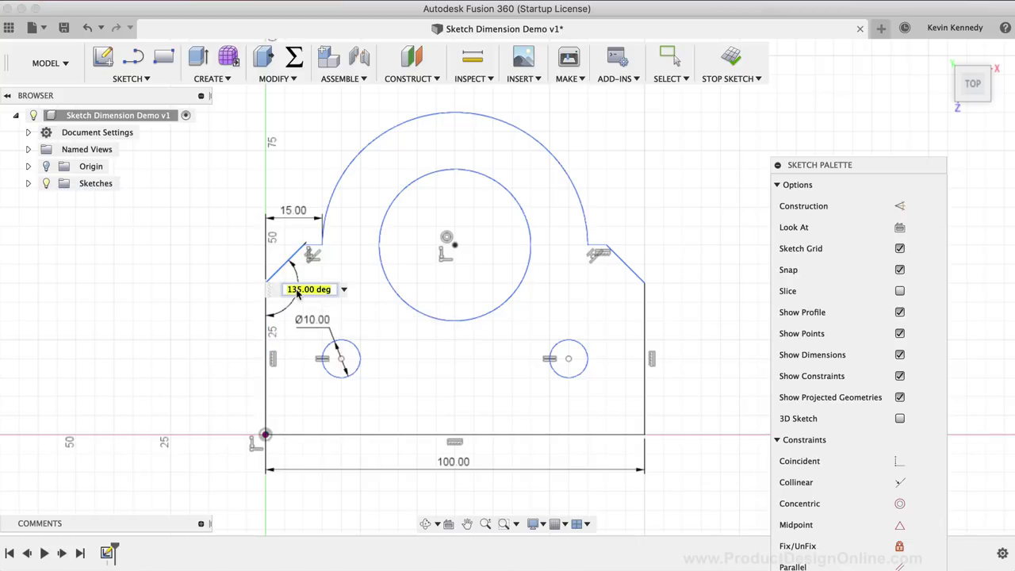
pyautogui.write('145')
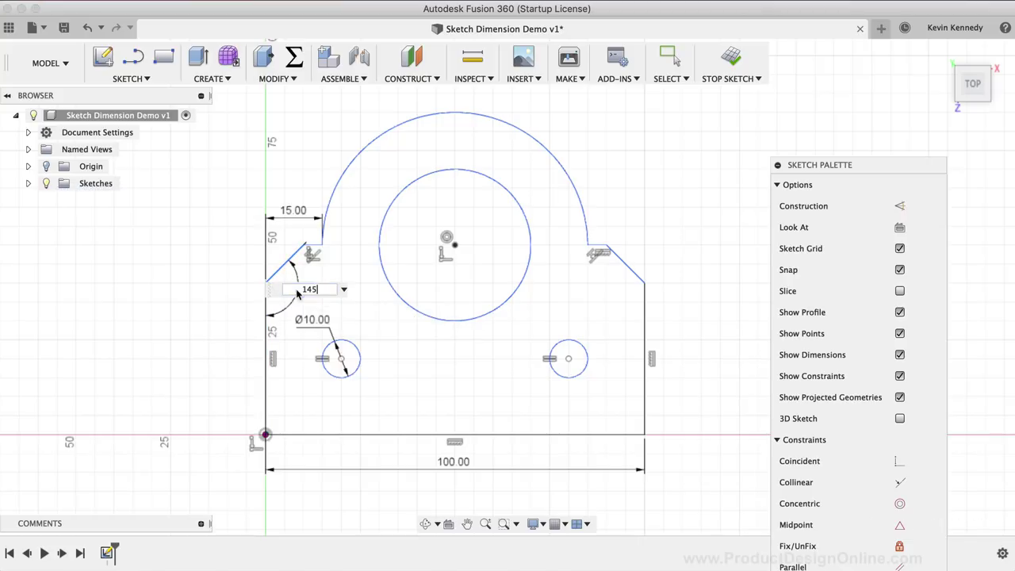
pyautogui.press('Return')
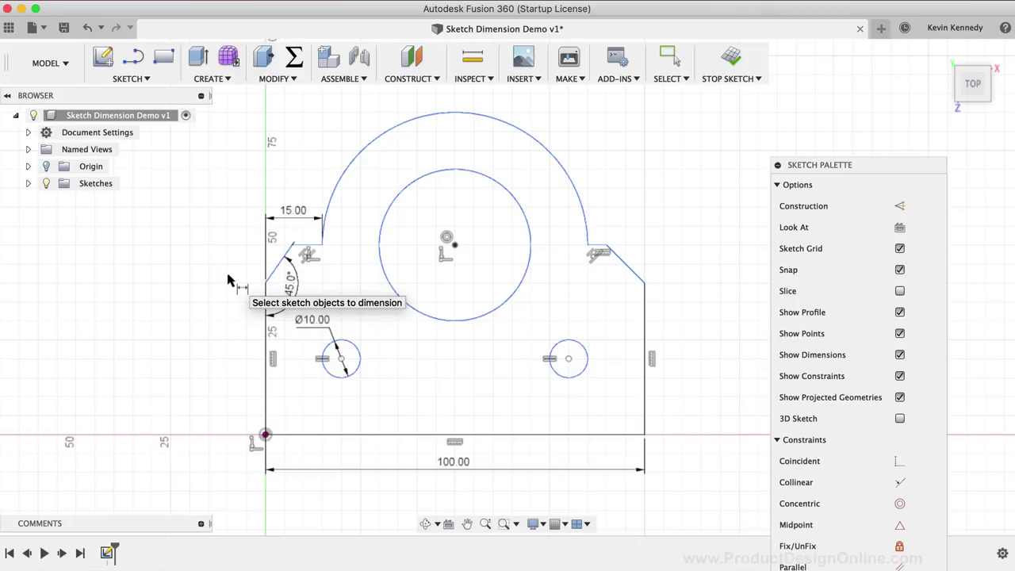
# Dimension the radius of the large outer arc, keeping its current value, with the text outside the arc's upper left.
pyautogui.click(354, 158)
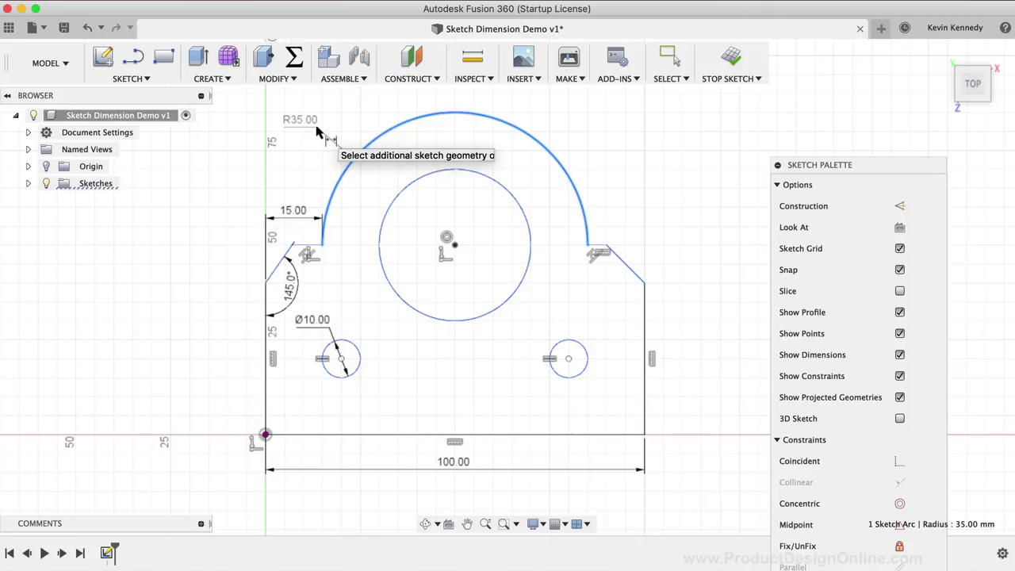
pyautogui.click(317, 131)
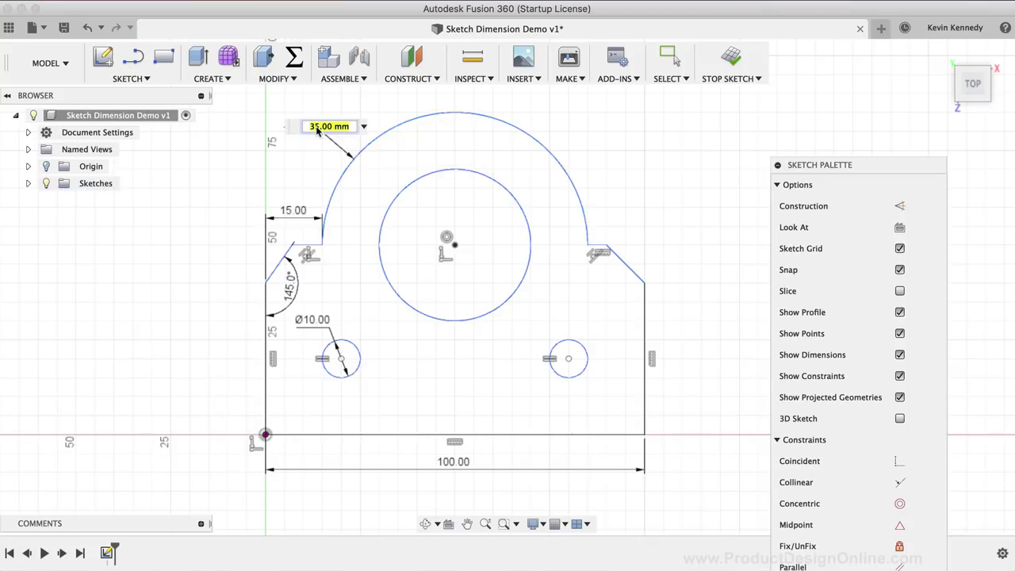
pyautogui.press('Return')
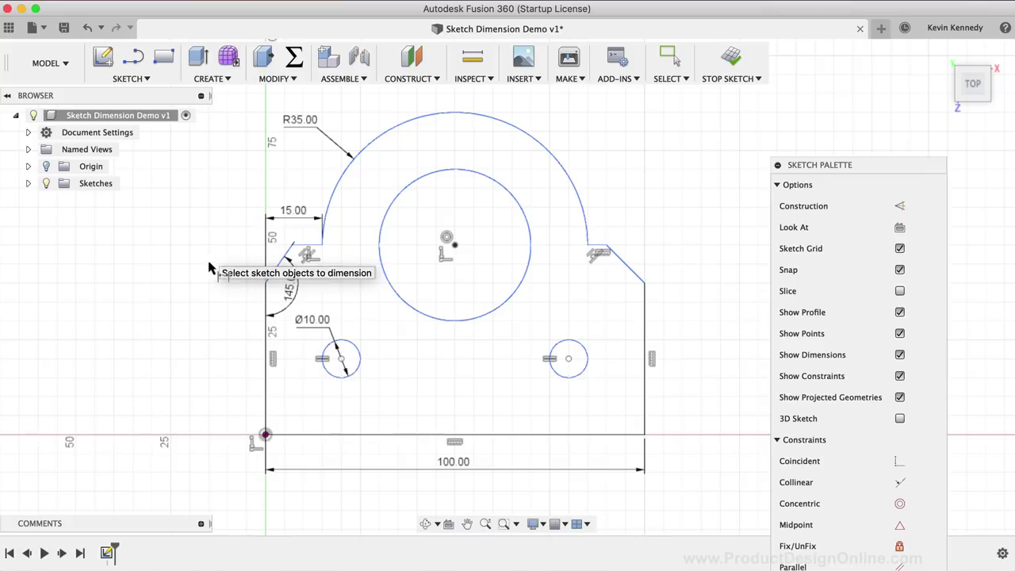
# Set the diameter of the lower-left small circle to 12 mm and leave the dimension command.
pyautogui.doubleClick(311, 321)
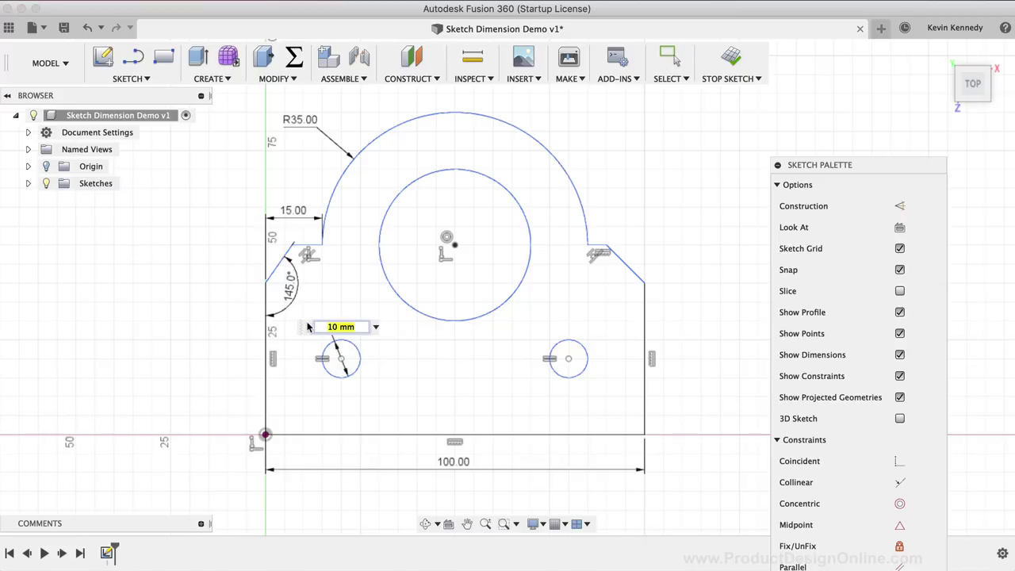
pyautogui.write('12')
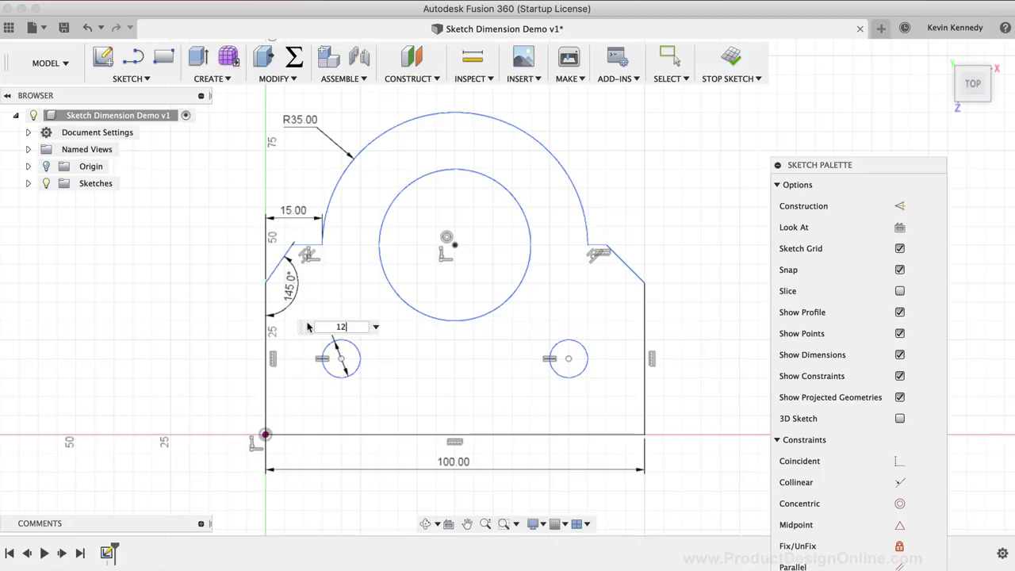
pyautogui.press('Return')
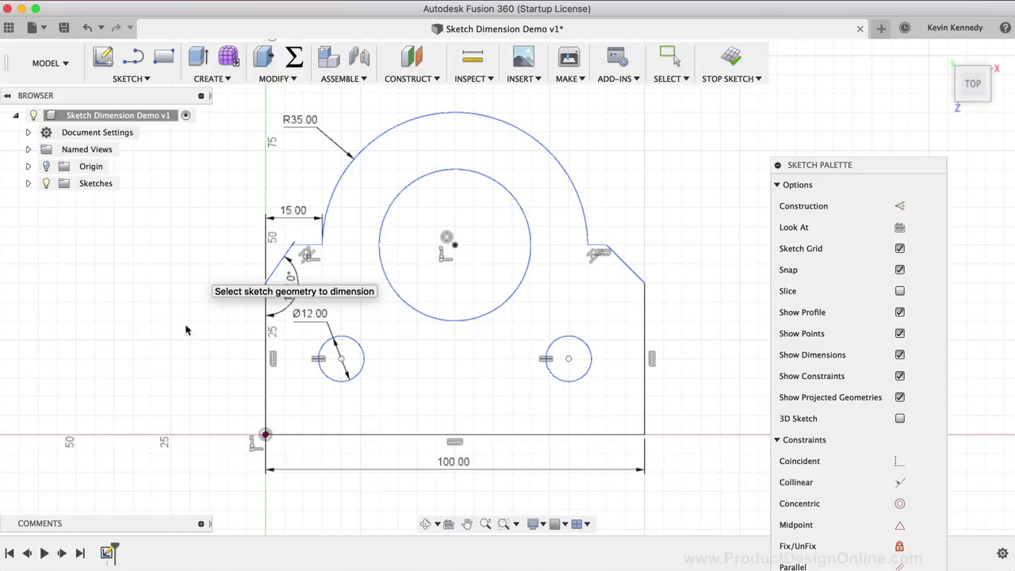
pyautogui.press('Escape')
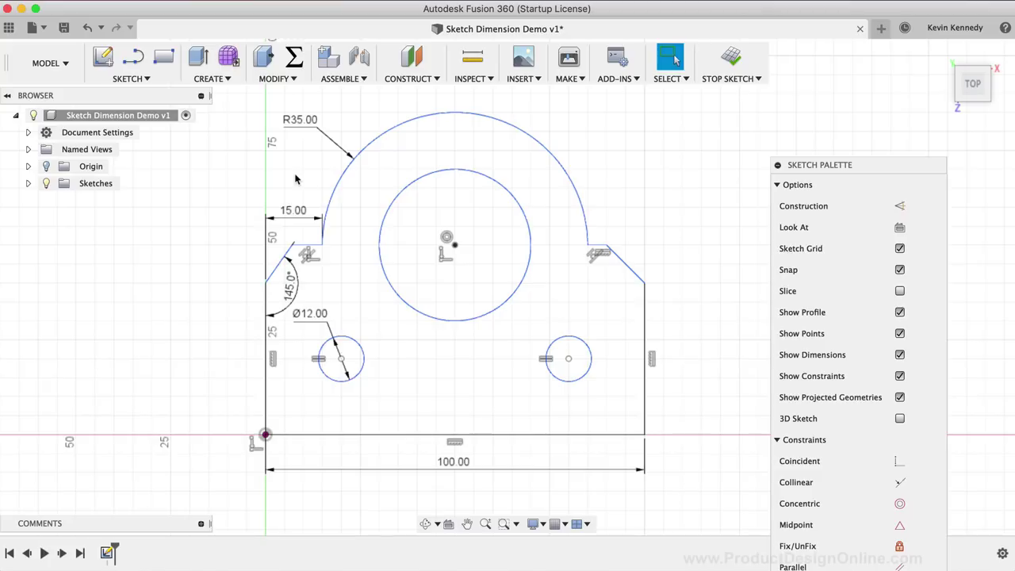
# Toggle the outer arc's radius dimension to a diameter dimension, leaving the small circle's dimension as a diameter.
pyautogui.rightClick(298, 125)
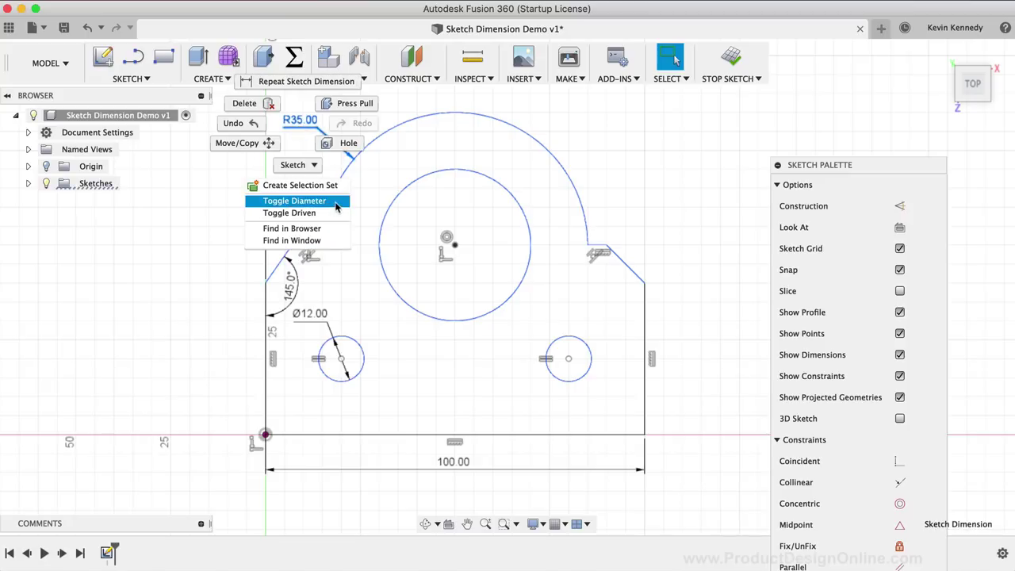
pyautogui.click(336, 204)
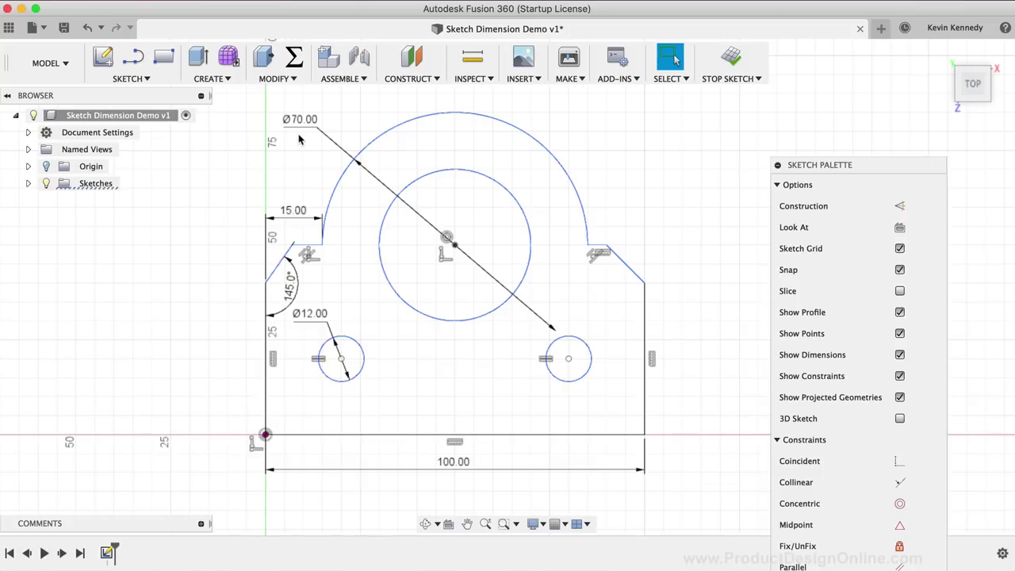
pyautogui.rightClick(311, 320)
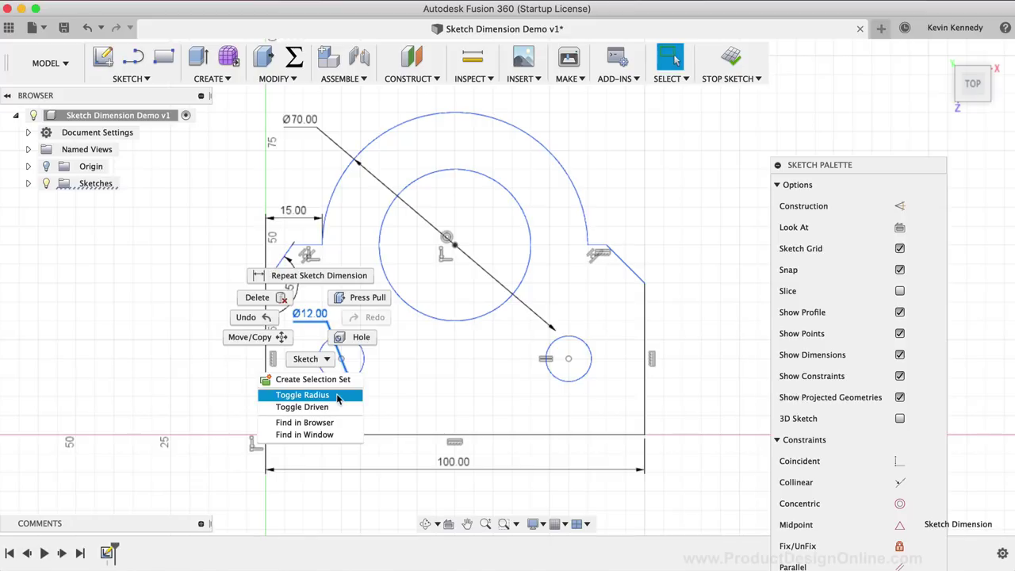
pyautogui.click(184, 282)
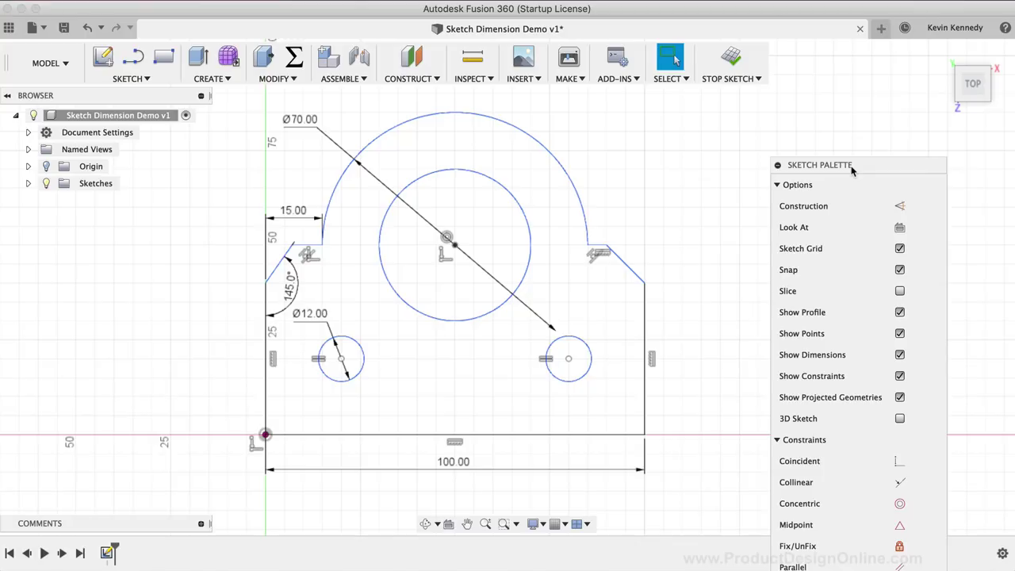
# Hide the sketch dimensions and show them again, and do the same with the sketch constraints.
pyautogui.moveTo(852, 164); pyautogui.dragTo(783, 115)
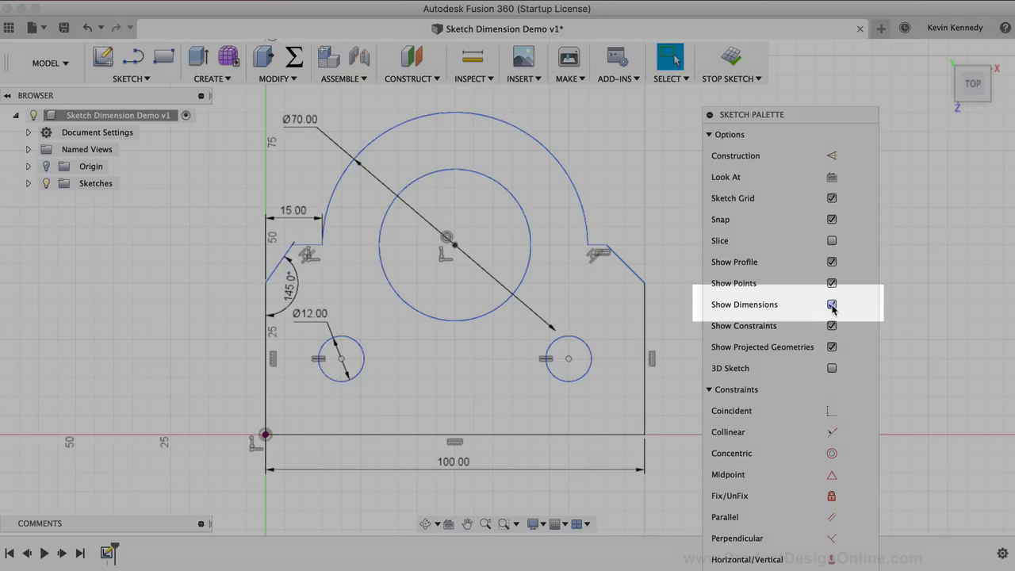
pyautogui.click(831, 305)
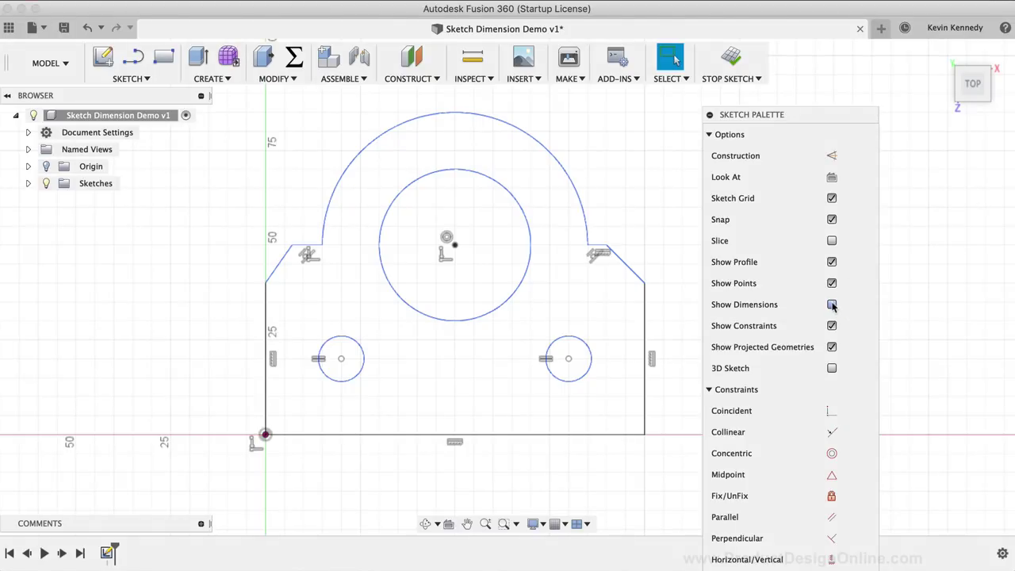
pyautogui.click(832, 304)
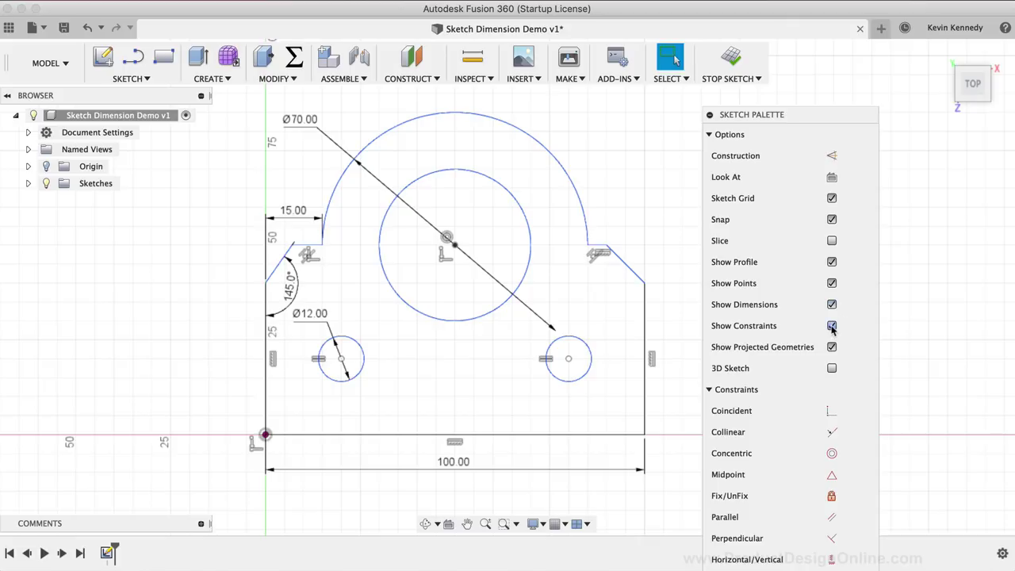
pyautogui.click(831, 326)
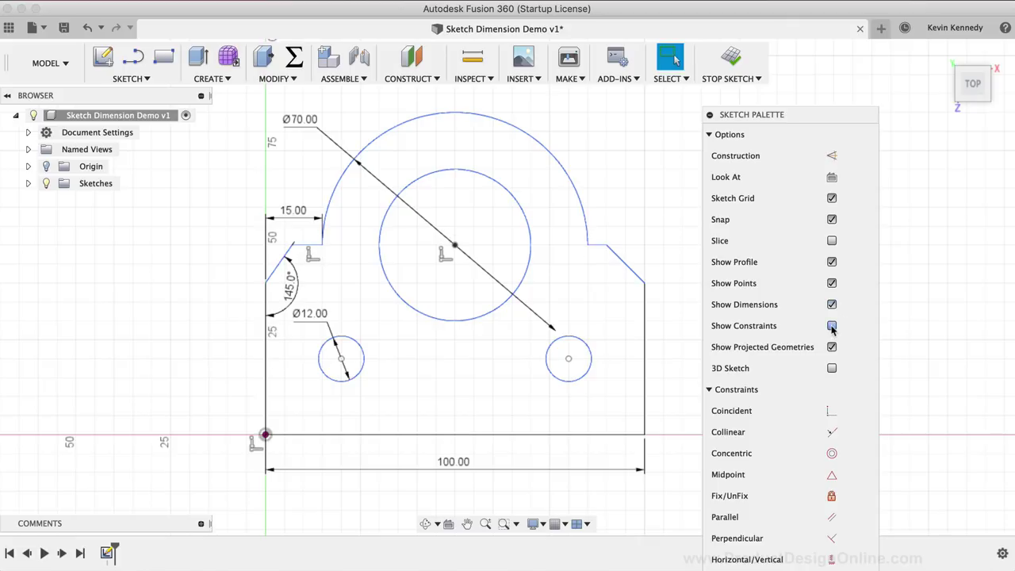
pyautogui.click(830, 326)
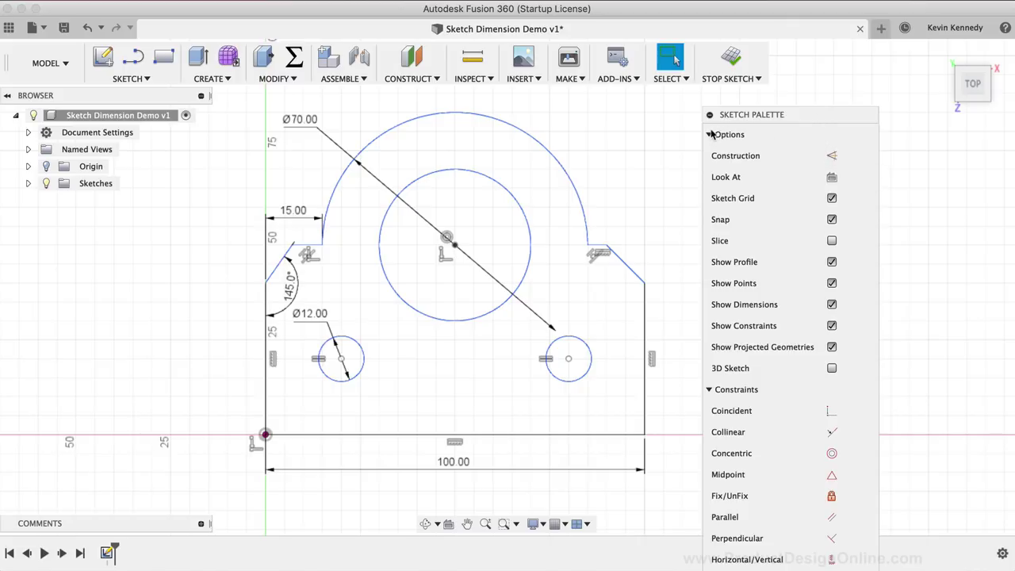
# Collapse the sketch palette's Constraints section and move the palette clear of the sketch.
pyautogui.click(709, 390)
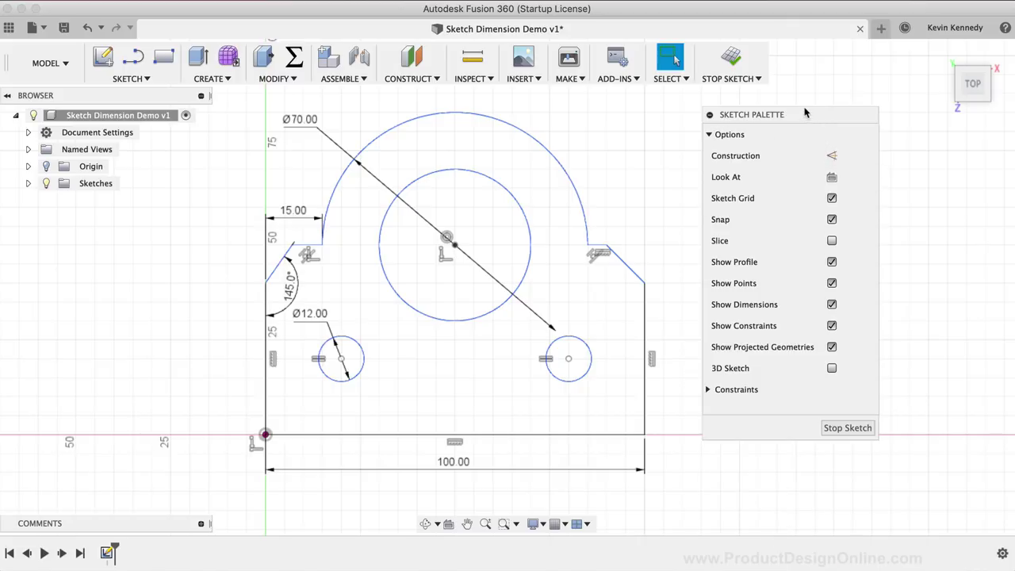
pyautogui.moveTo(804, 114)
pyautogui.mouseDown()
pyautogui.moveTo(827, 131)
pyautogui.moveTo(925, 143)
pyautogui.mouseUp()
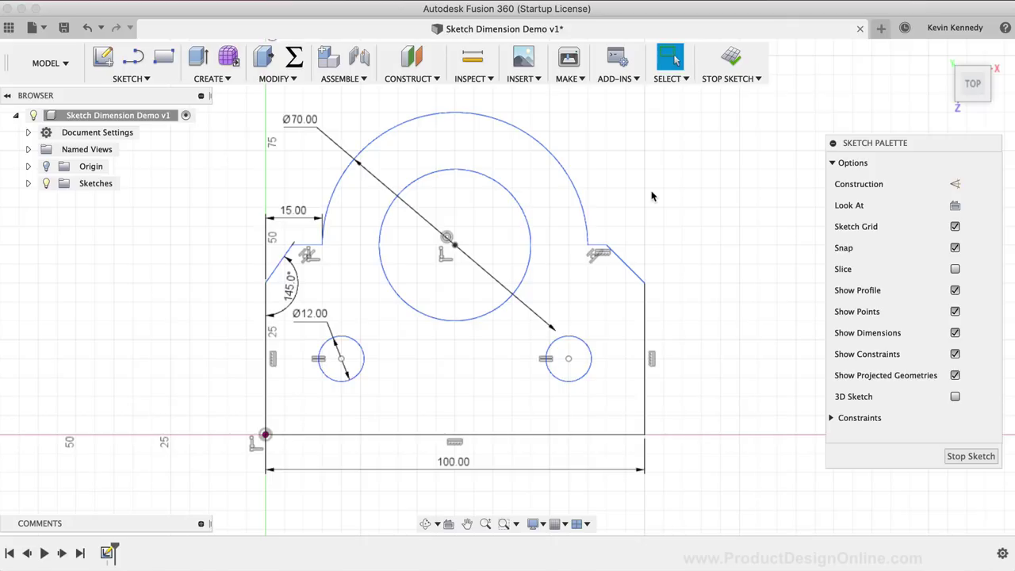
# Add a driven dimension for the distance between the large inner circle and the outer arc, placed between the two curves.
pyautogui.press('d')
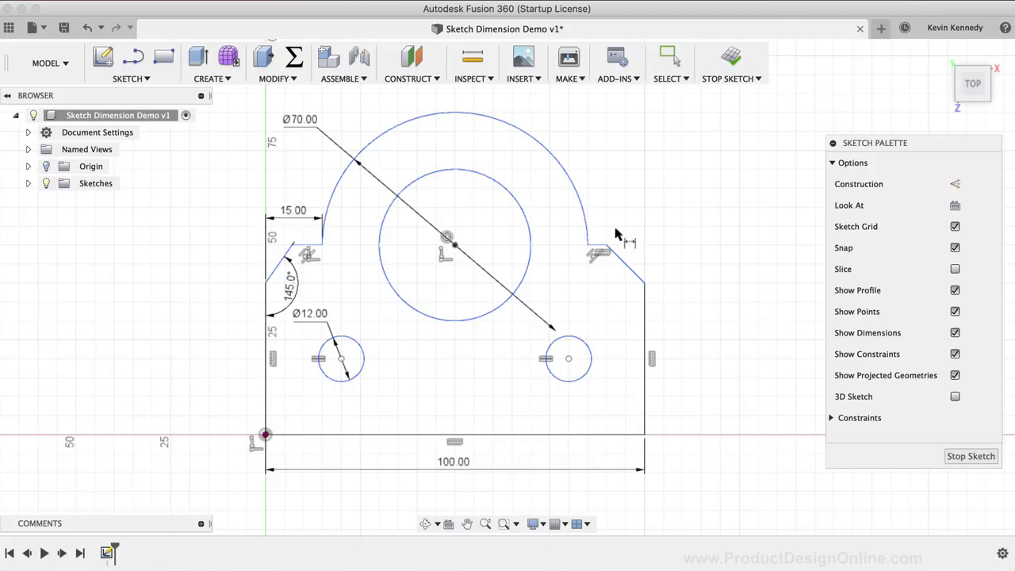
pyautogui.click(383, 215)
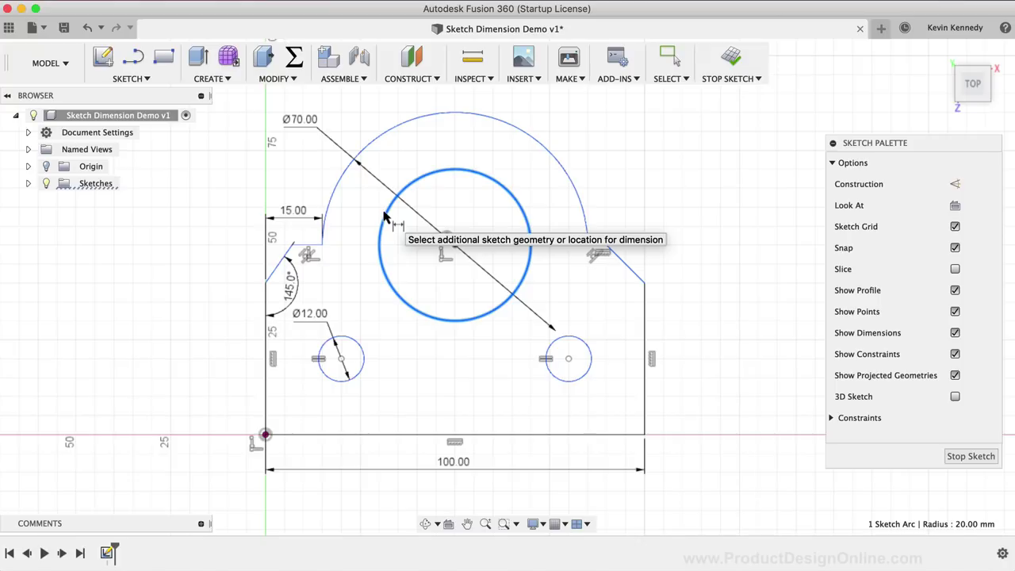
pyautogui.press('Escape')
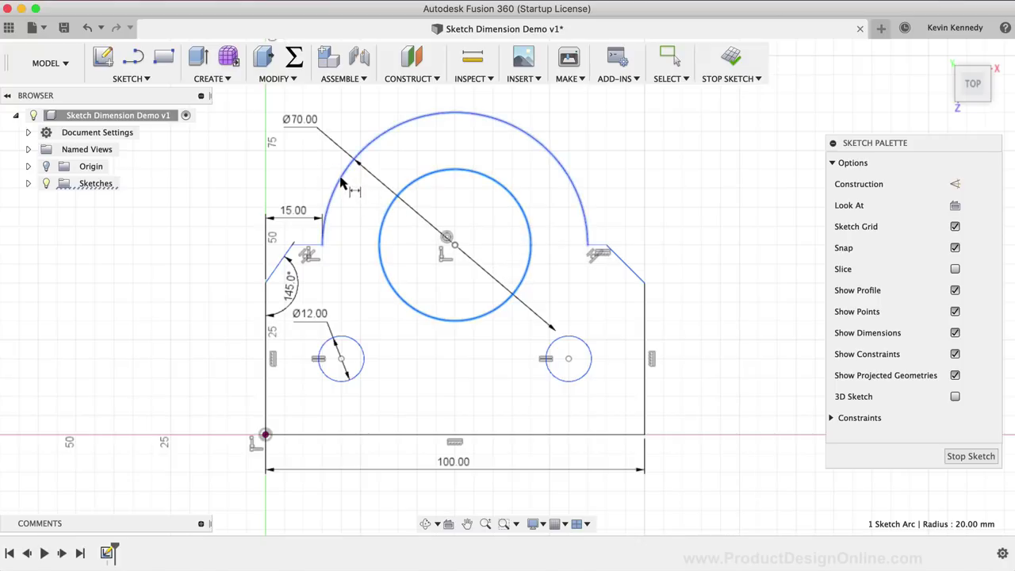
pyautogui.click(341, 181)
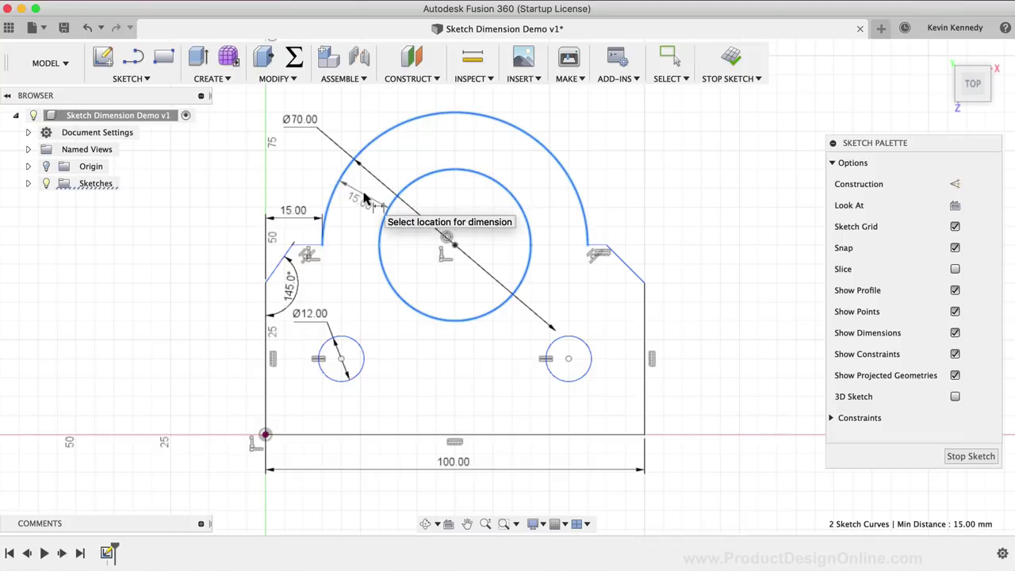
pyautogui.rightClick(363, 193)
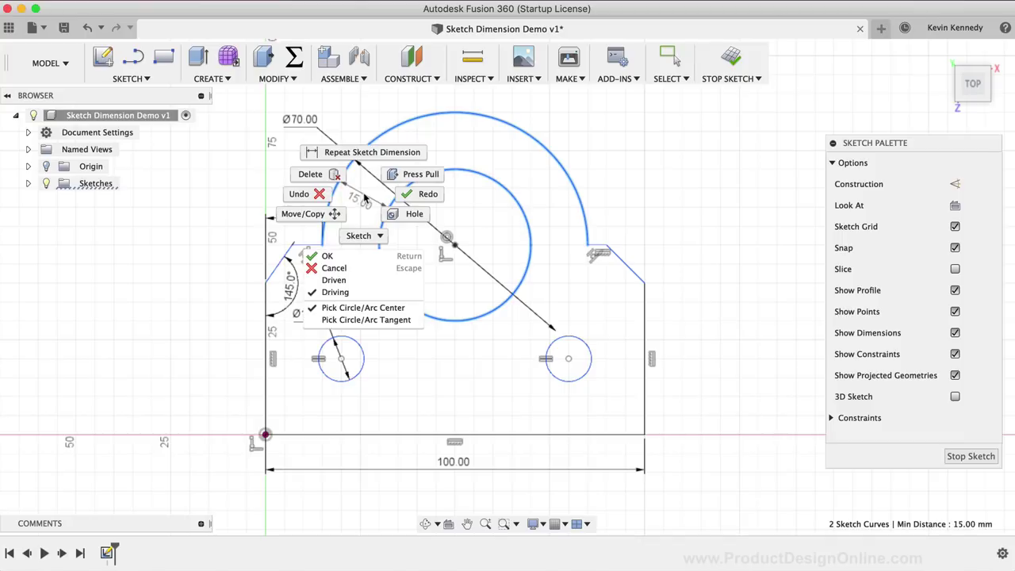
pyautogui.click(361, 281)
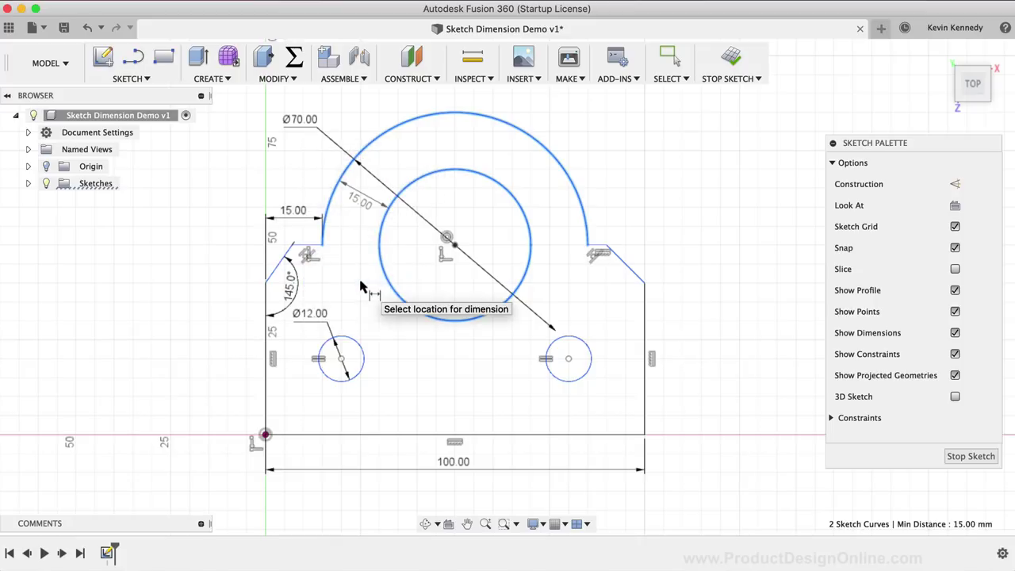
pyautogui.click(359, 202)
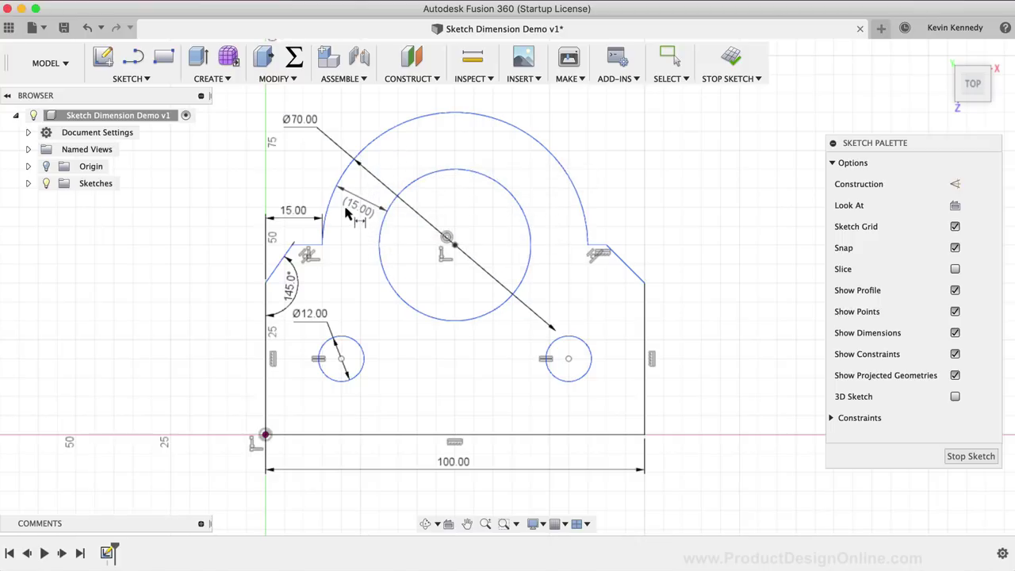
# Add a driving diameter dimension to the large inner circle, keeping its current value, with the text outside the circle's lower left.
pyautogui.rightClick(363, 268)
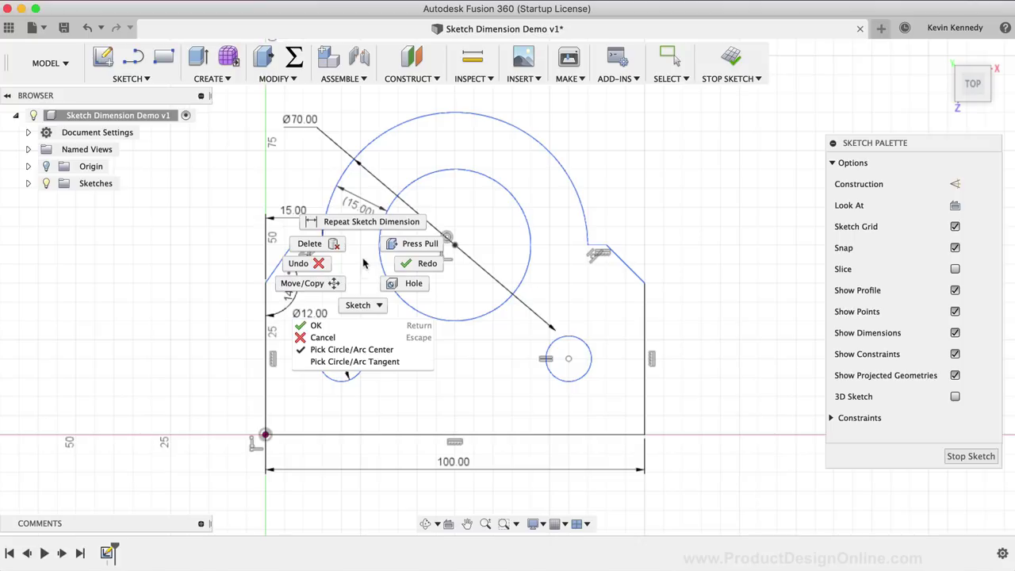
pyautogui.click(370, 226)
pyautogui.click(377, 273)
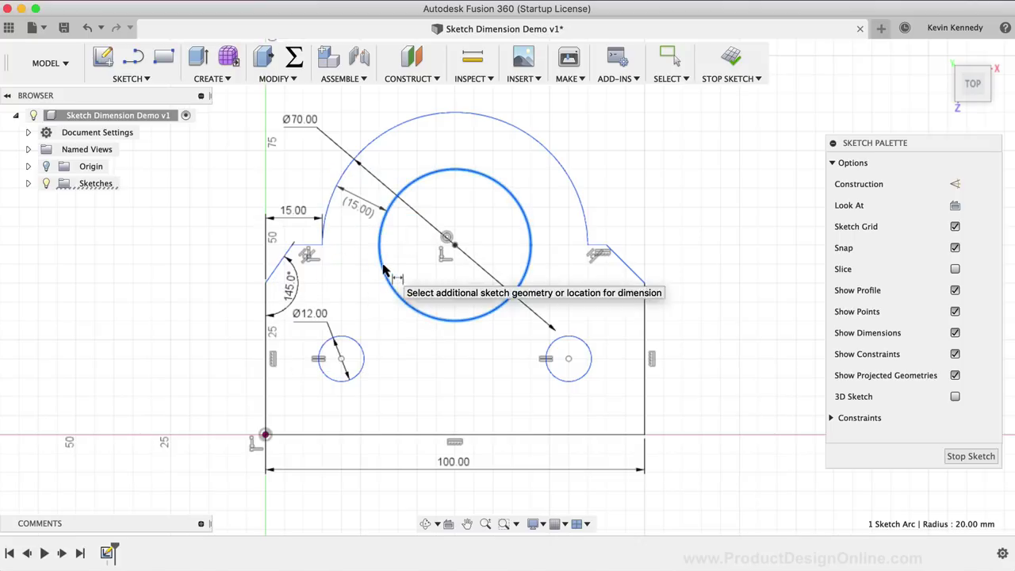
pyautogui.rightClick(369, 274)
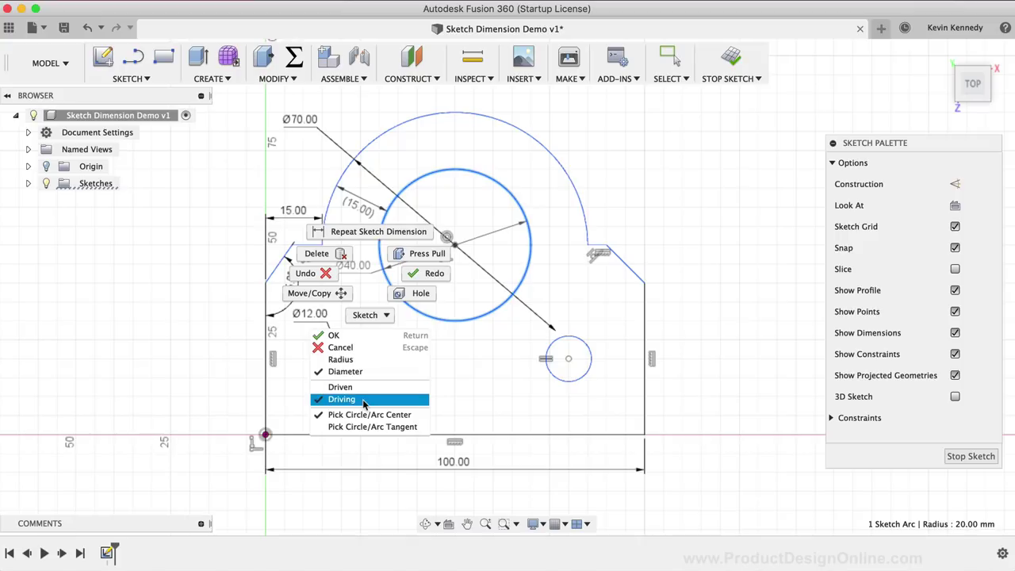
pyautogui.click(364, 399)
pyautogui.click(370, 277)
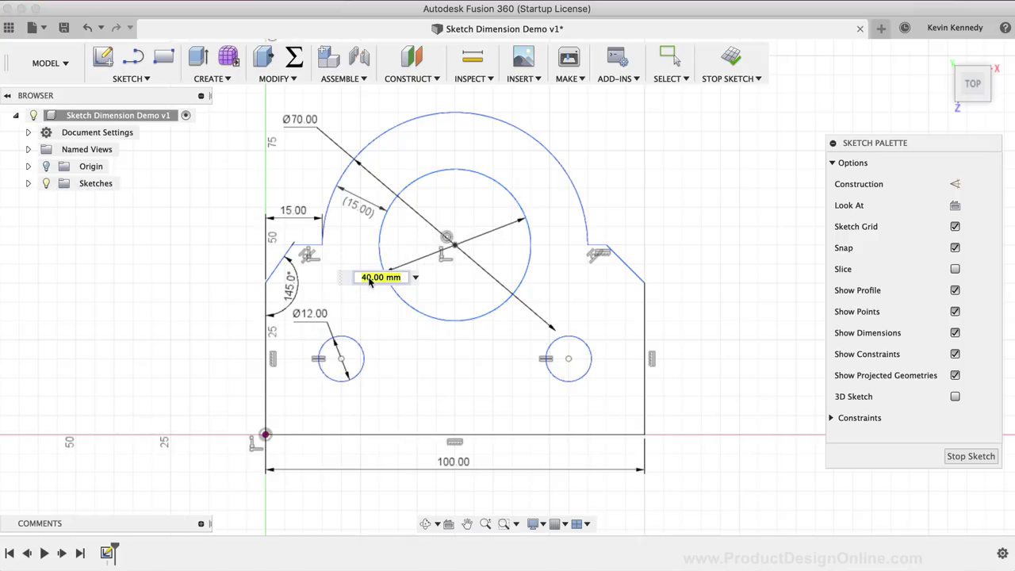
pyautogui.press('Return')
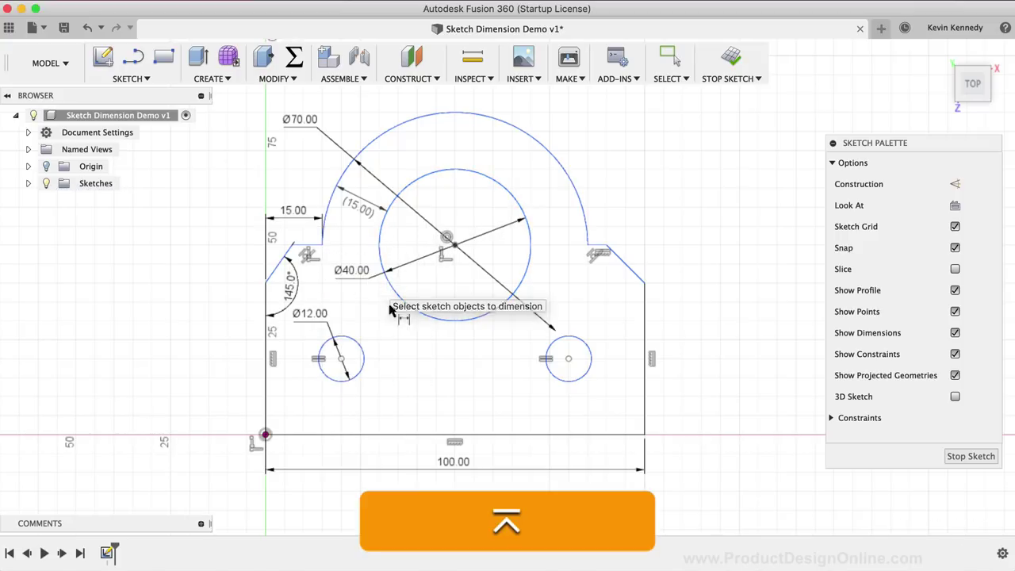
# Set the large inner circle's diameter to 50 mm and move its dimension text above the circle, inside the outer arc.
pyautogui.doubleClick(355, 272)
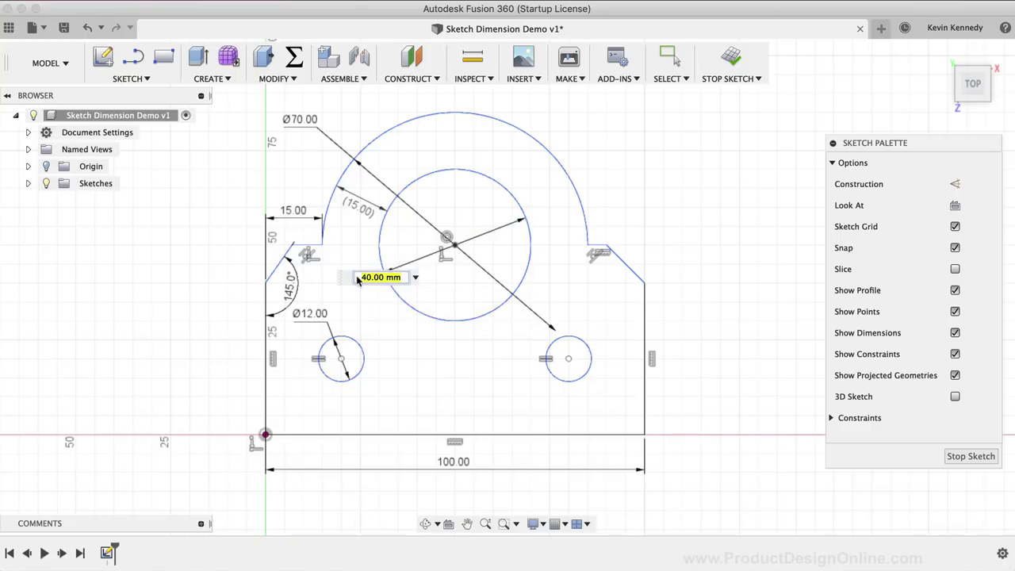
pyautogui.write('50')
pyautogui.press('Return')
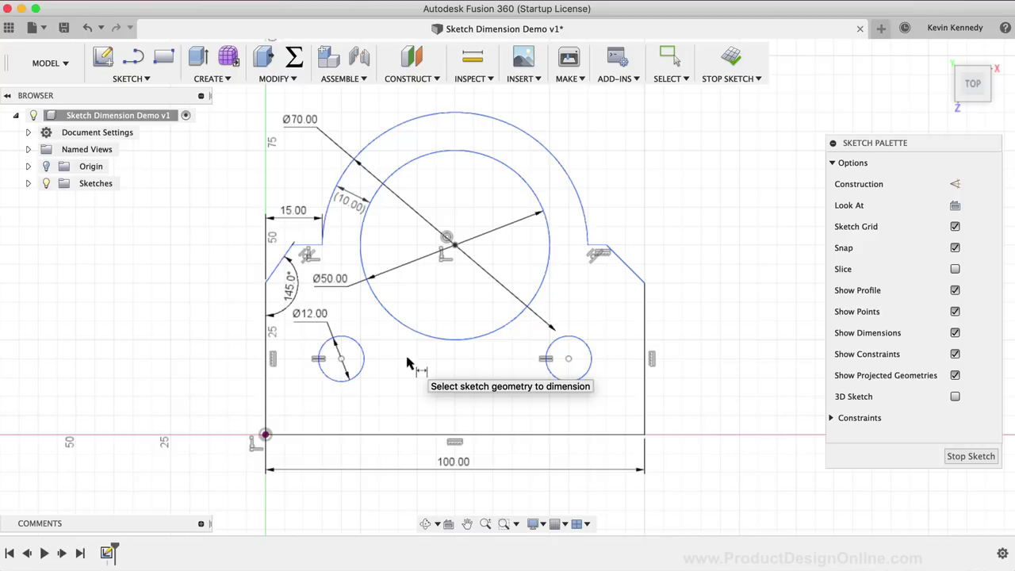
pyautogui.press('Escape')
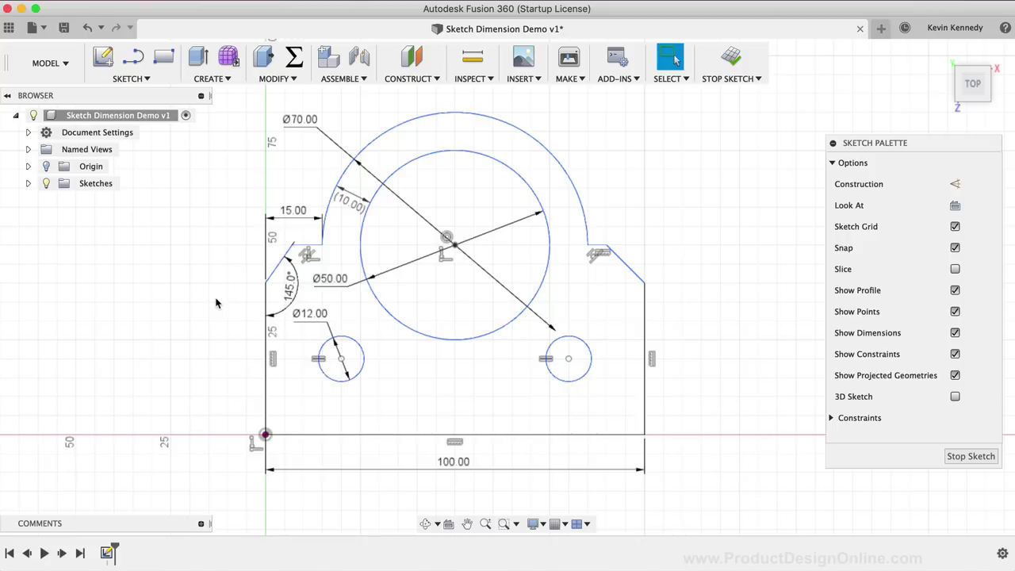
pyautogui.moveTo(330, 278); pyautogui.dragTo(434, 144)
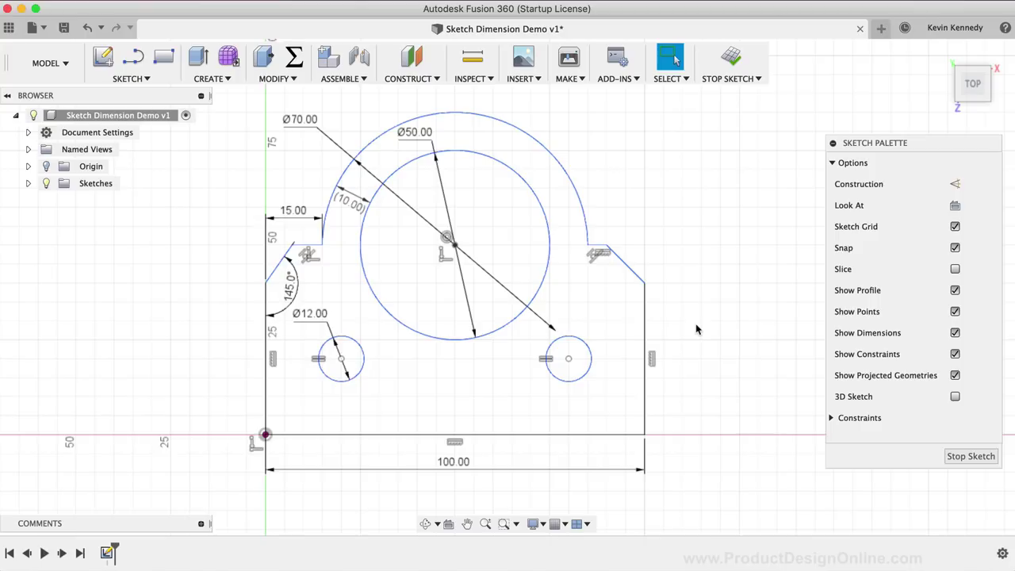
# Add a driven diameter dimension to the small circle on the right, with its text above the circle.
pyautogui.press('d')
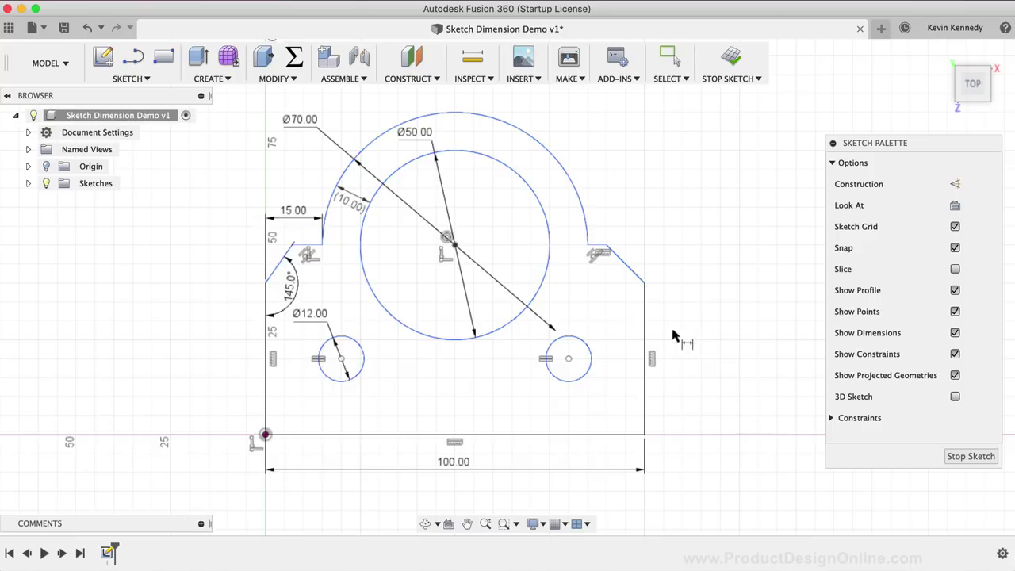
pyautogui.click(585, 343)
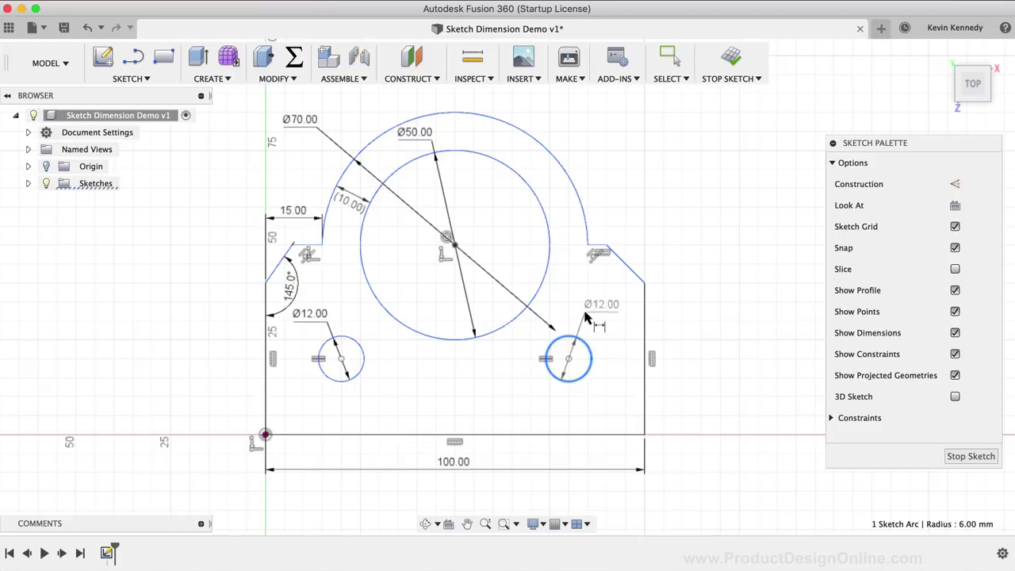
pyautogui.click(585, 317)
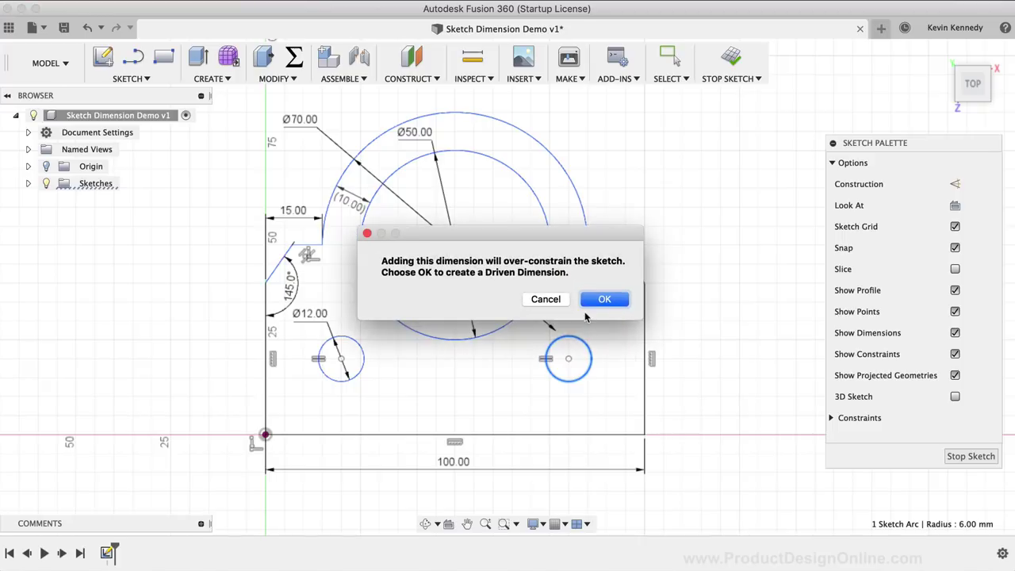
pyautogui.click(616, 302)
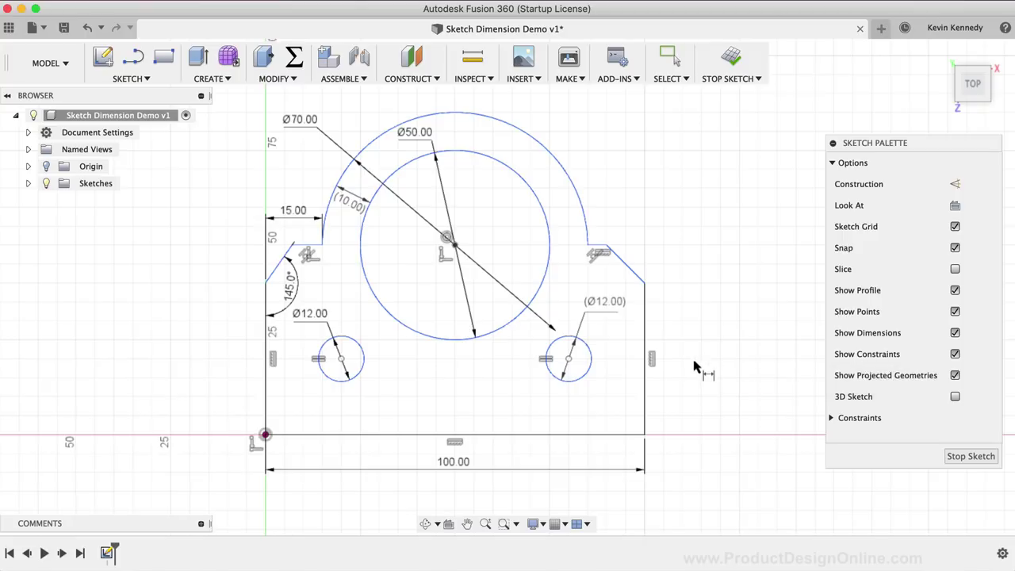
# Dimension the short horizontal line at the left shoulder with the expression d4/2, placed just above the line.
pyautogui.click(447, 462)
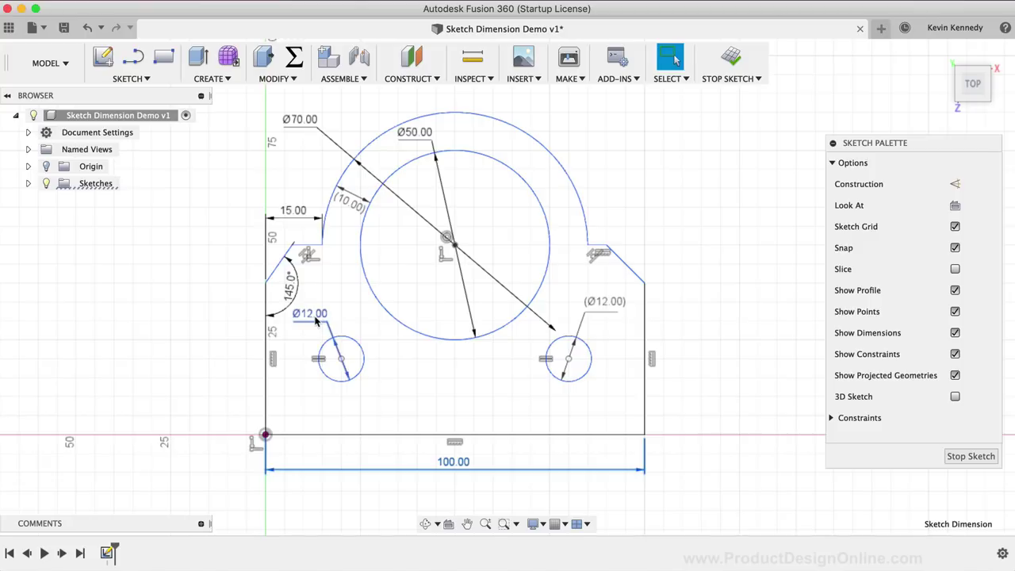
pyautogui.click(308, 246)
pyautogui.click(306, 236)
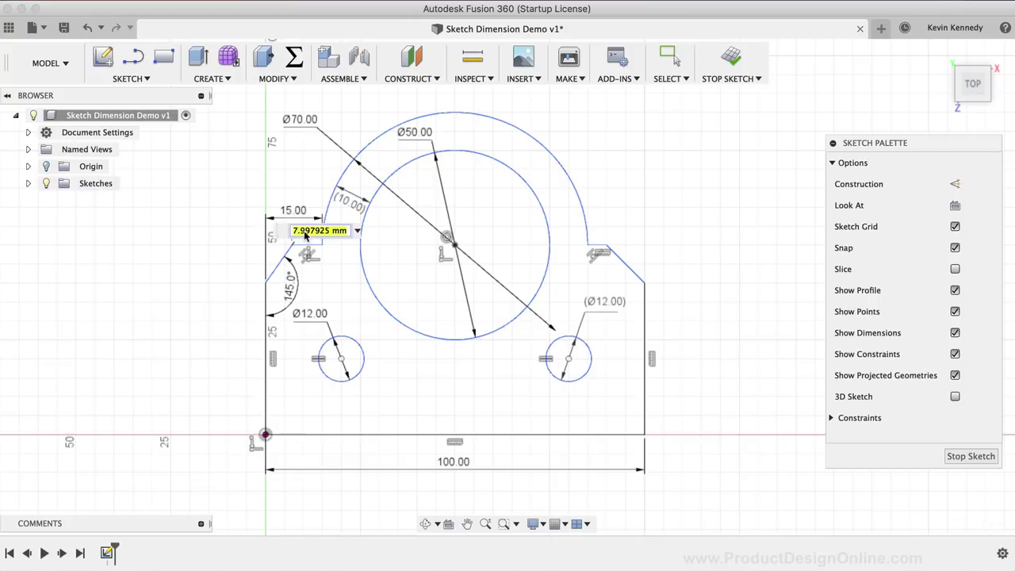
pyautogui.write('d4')
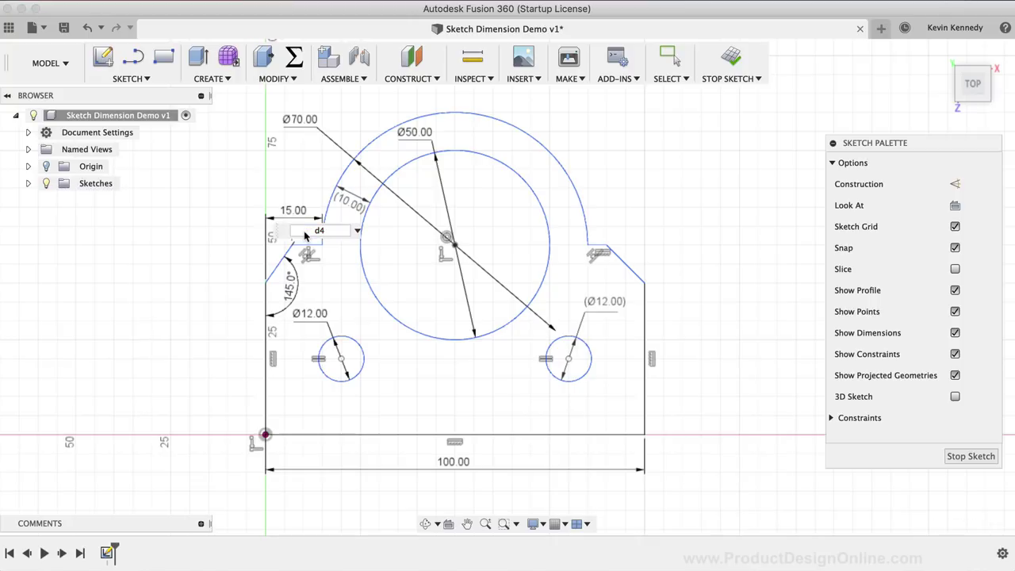
pyautogui.write('/2')
pyautogui.press('Return')
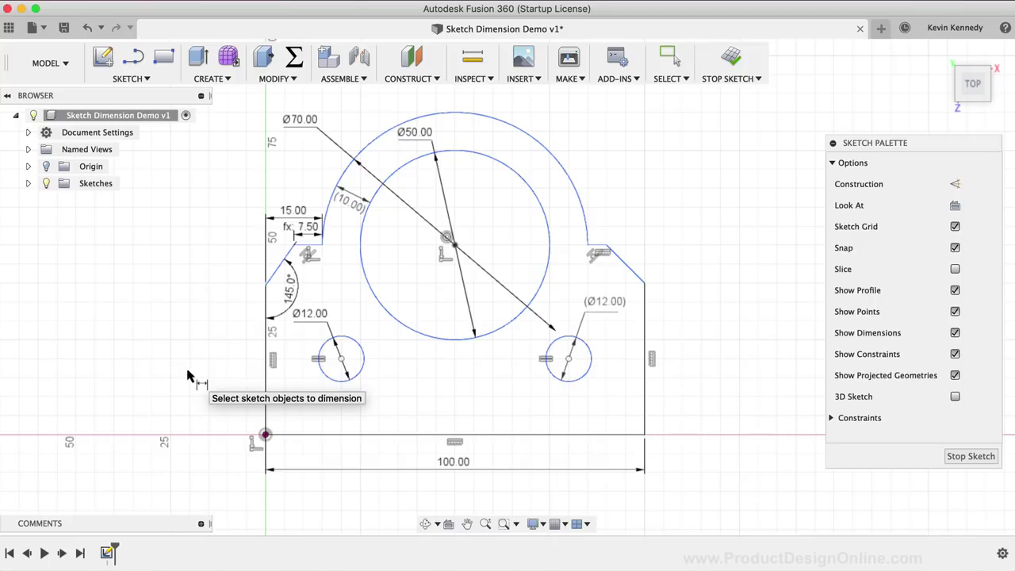
# Set the base line's overall width dimension to the expression (2+3+5)*(4+6)*1.
pyautogui.doubleClick(449, 464)
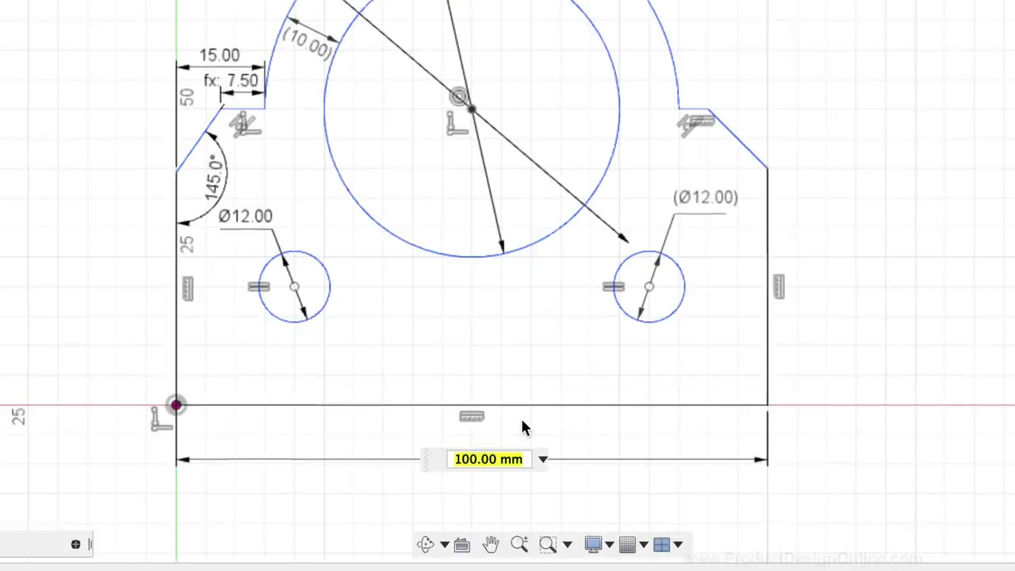
pyautogui.write('(')
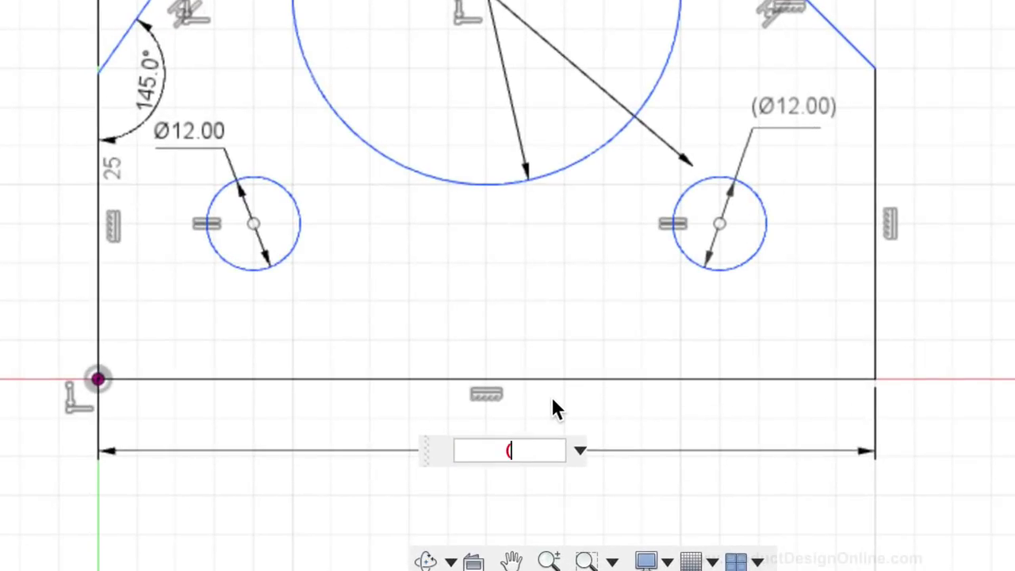
pyautogui.write('2+3+5)')
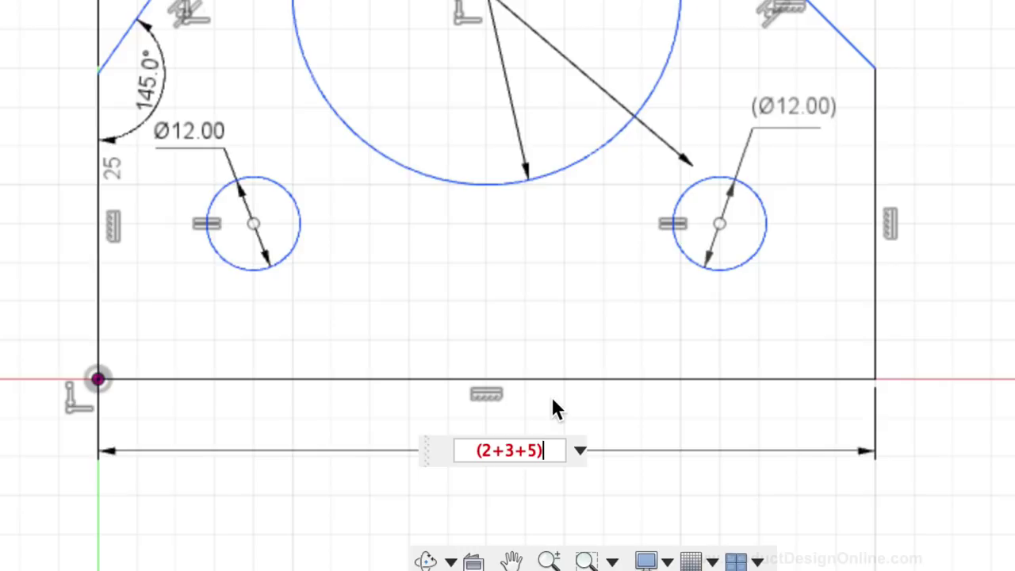
pyautogui.write('*')
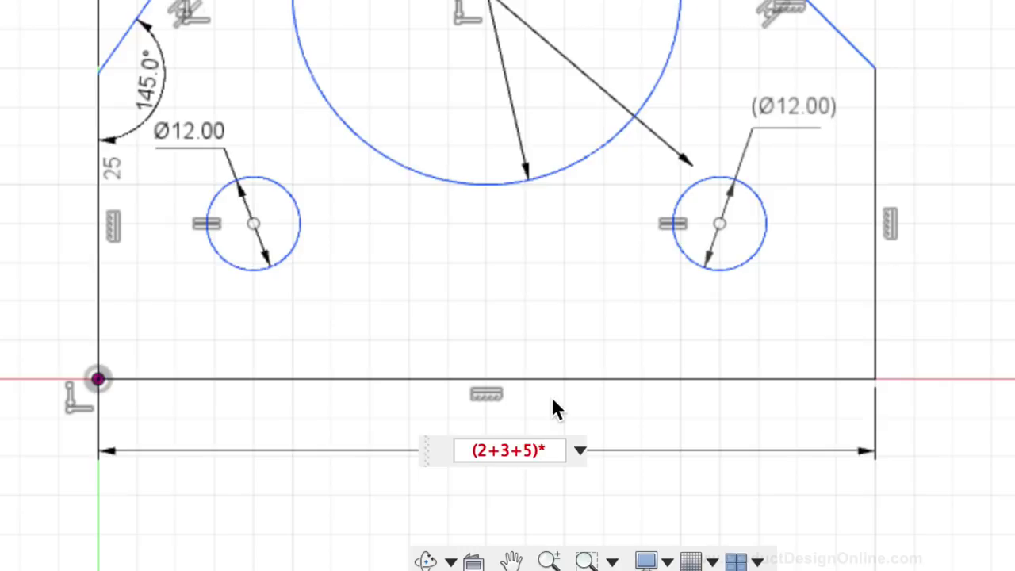
pyautogui.write('(4+')
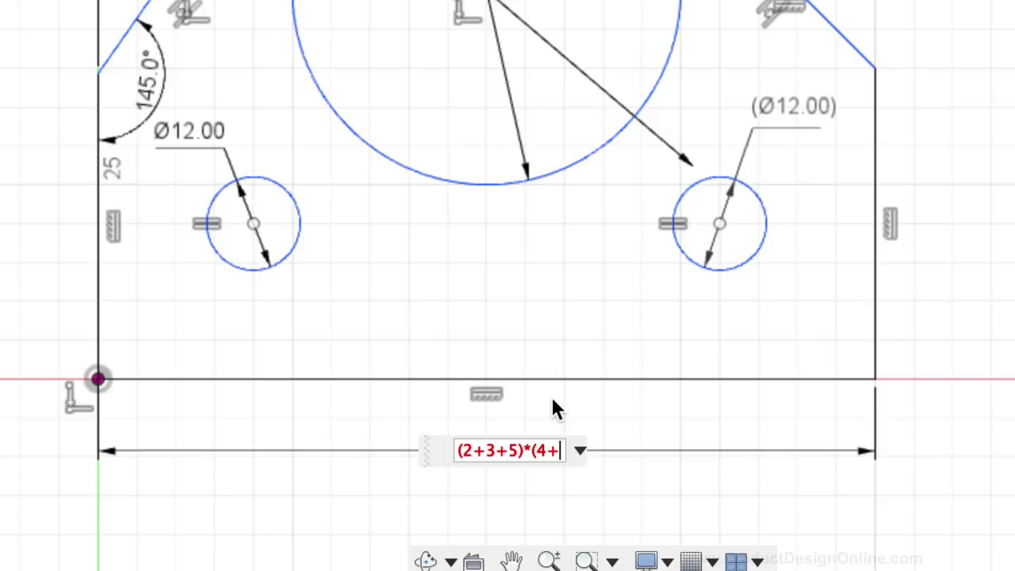
pyautogui.write('6)')
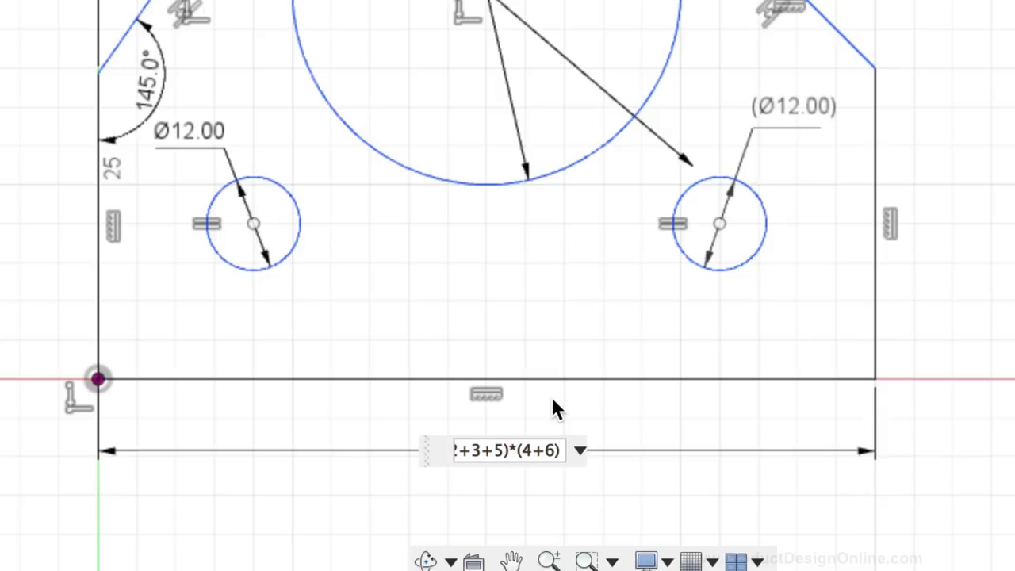
pyautogui.write('*')
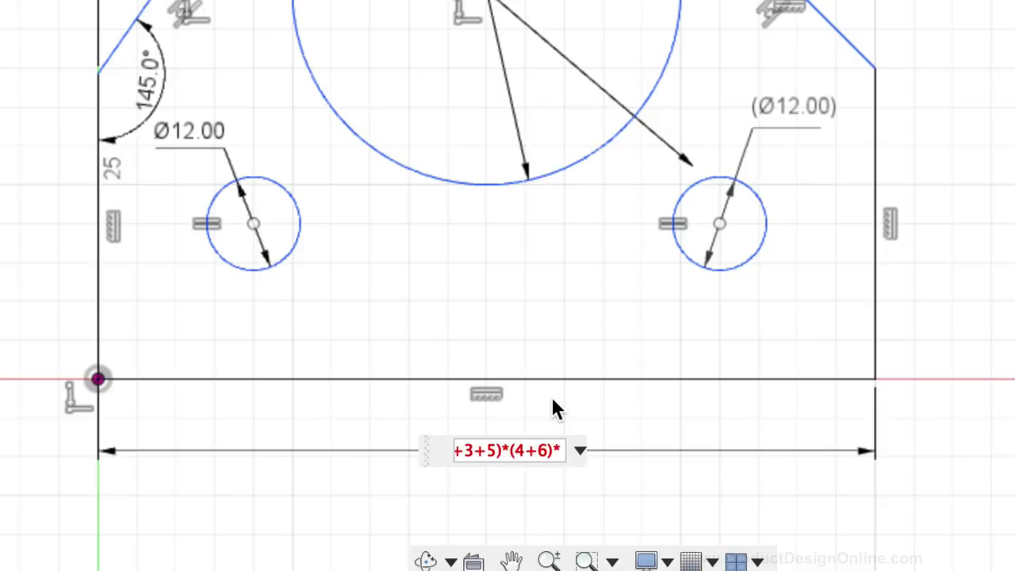
pyautogui.write('1')
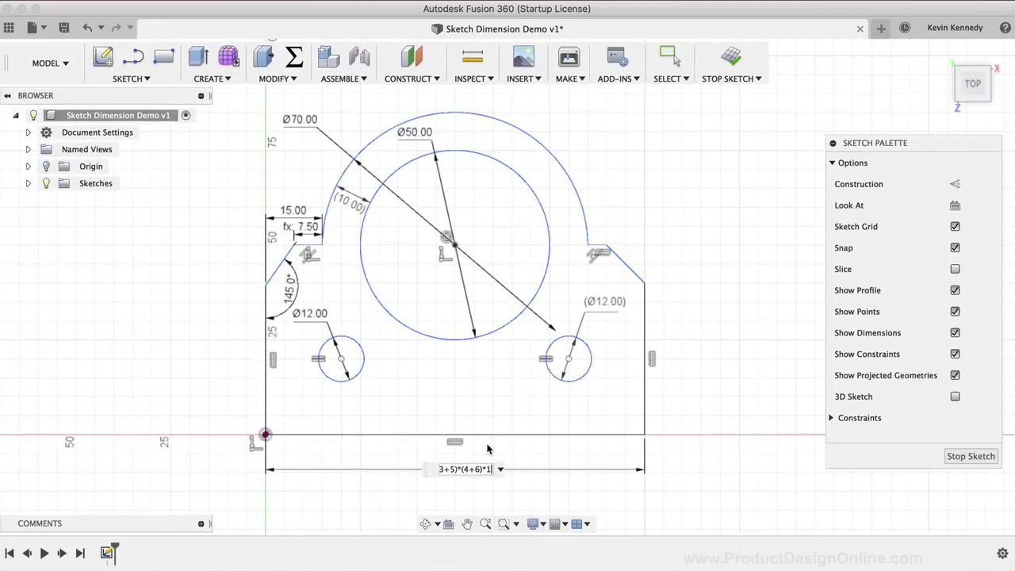
pyautogui.press('Return')
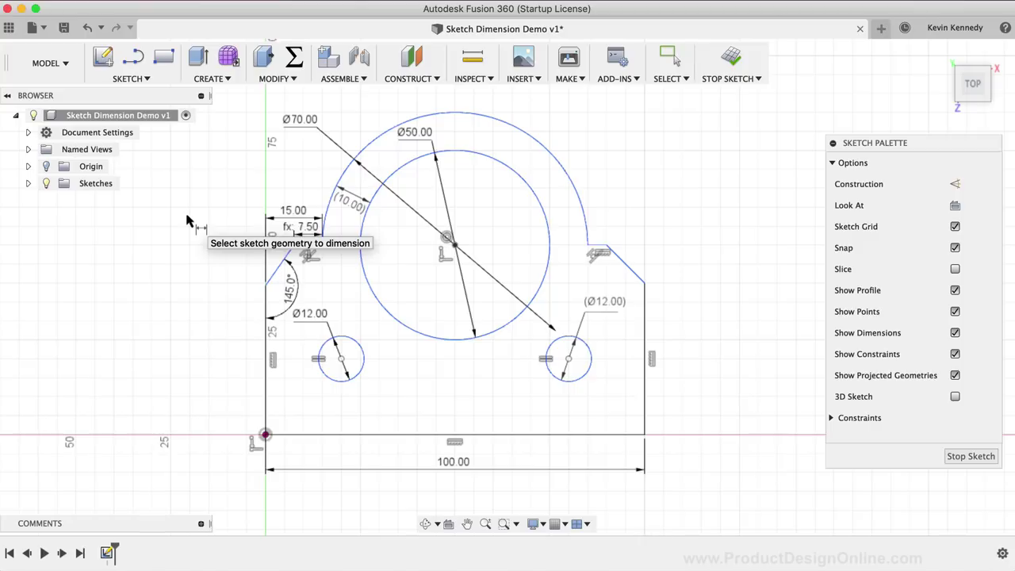
# Create a user parameter named height in mm with the expression 40.
pyautogui.click(294, 60)
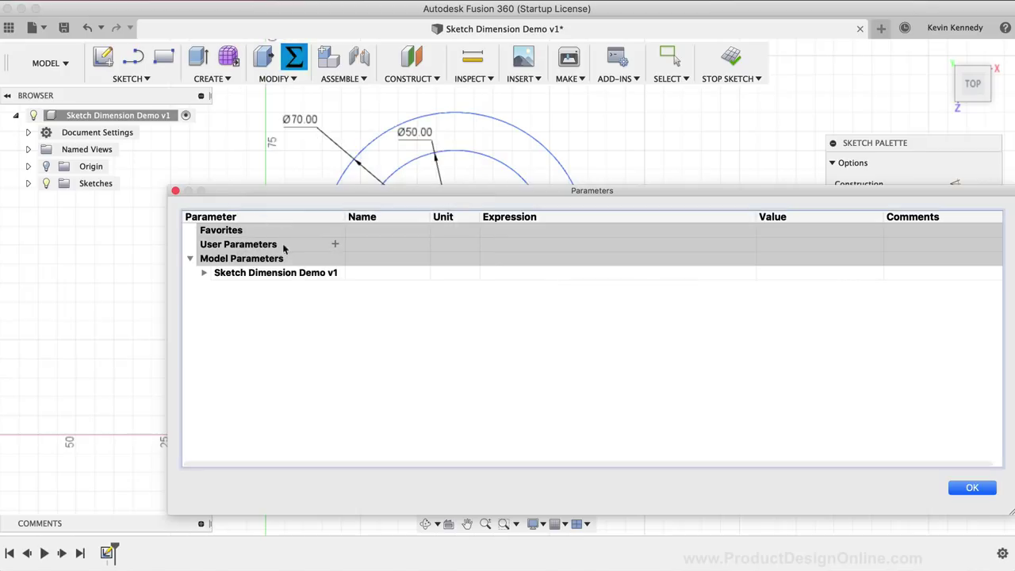
pyautogui.click(334, 245)
pyautogui.write('height')
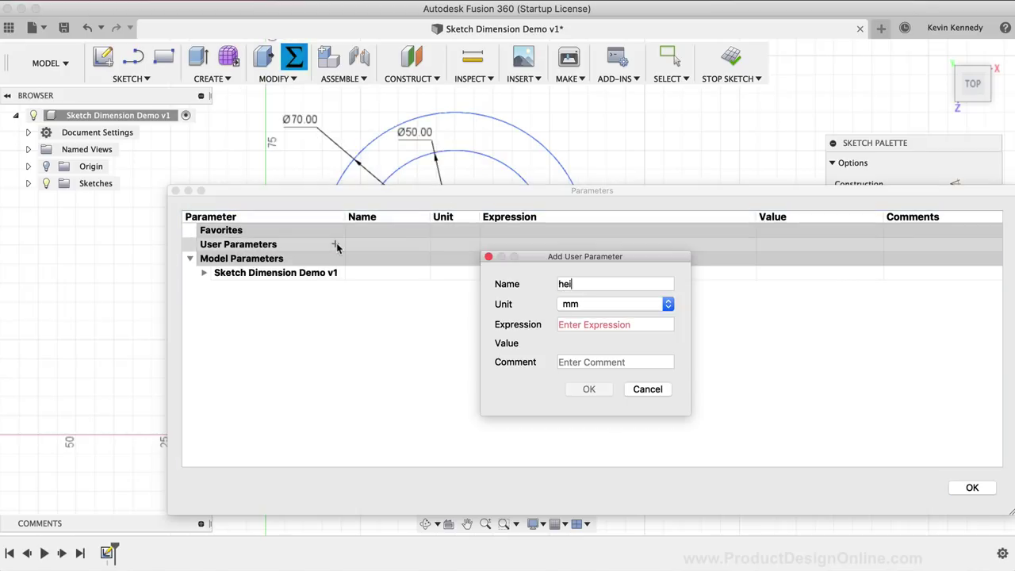
pyautogui.click(620, 325)
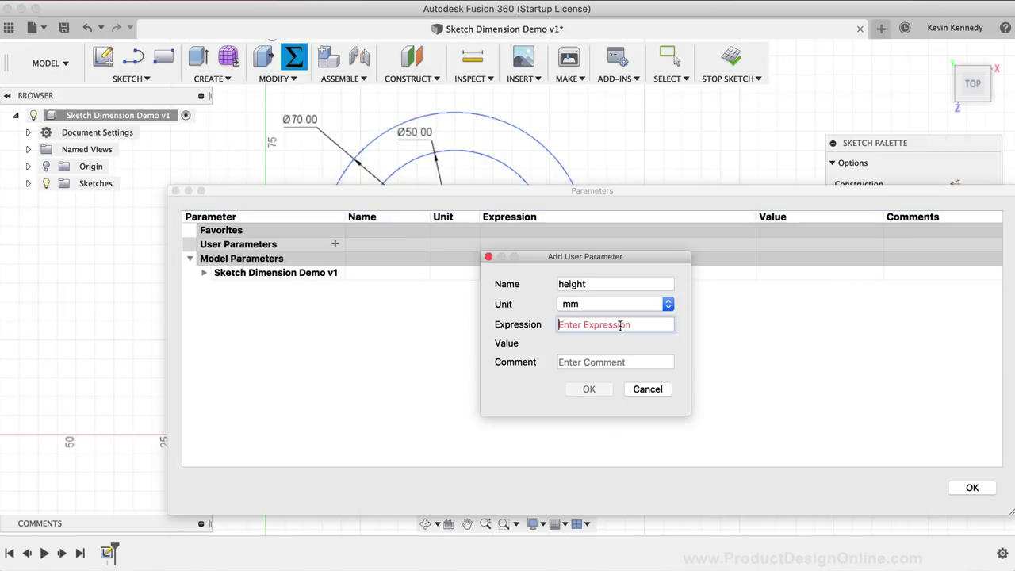
pyautogui.write('40')
pyautogui.press('Return')
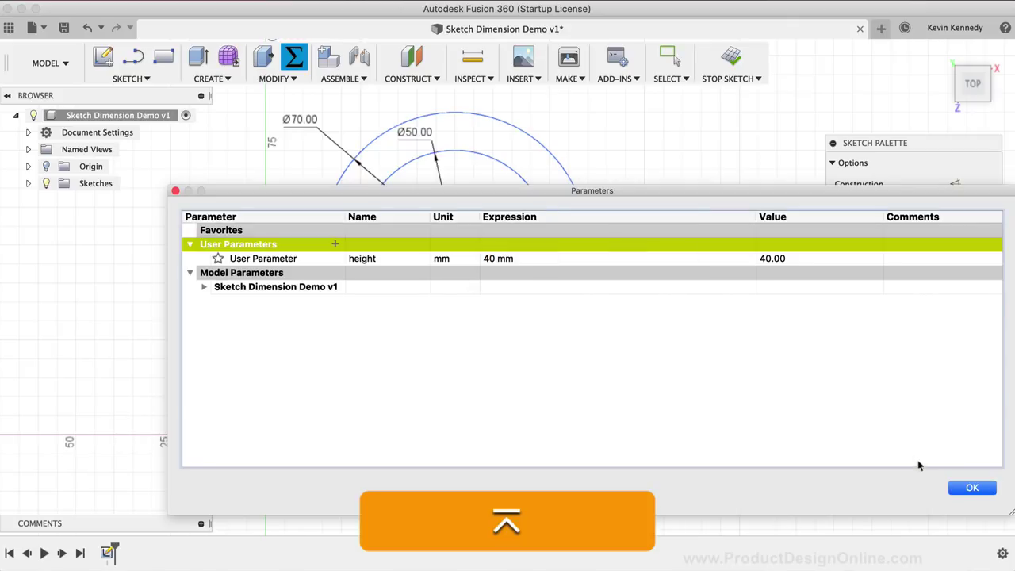
pyautogui.click(970, 487)
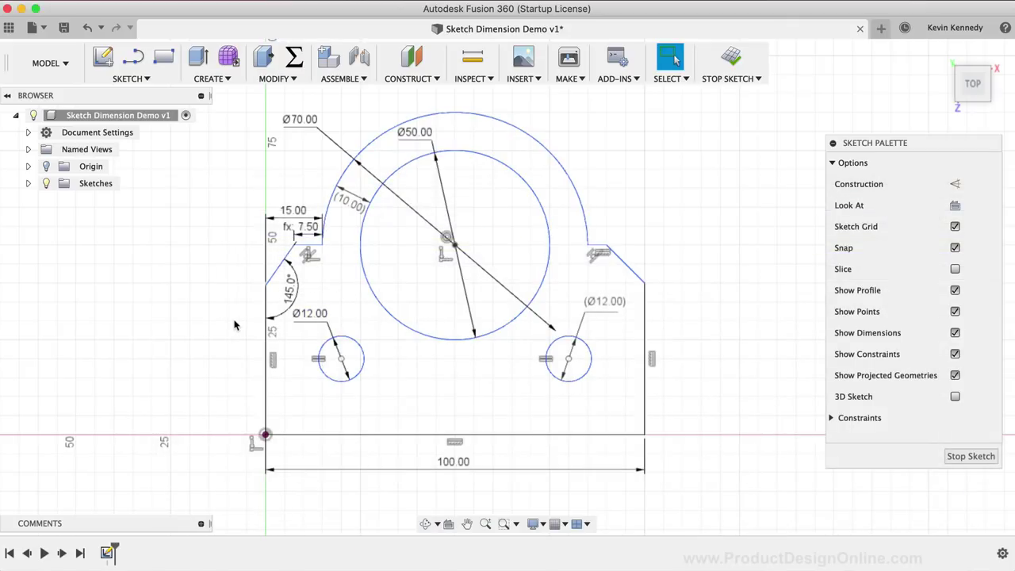
# Dimension the left vertical edge with the user parameter height, placed outside the profile.
pyautogui.click(264, 343)
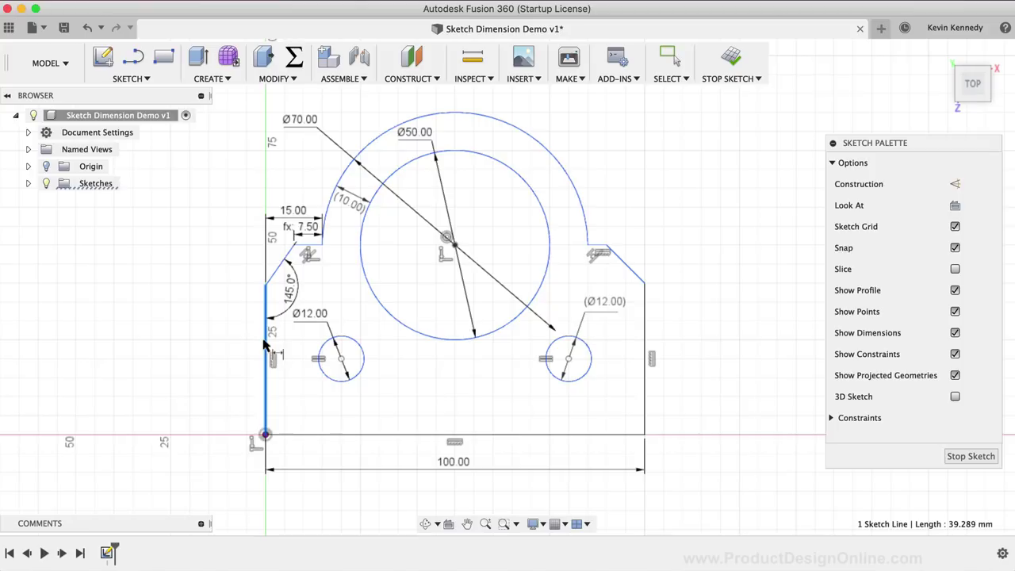
pyautogui.press('d')
pyautogui.click(222, 357)
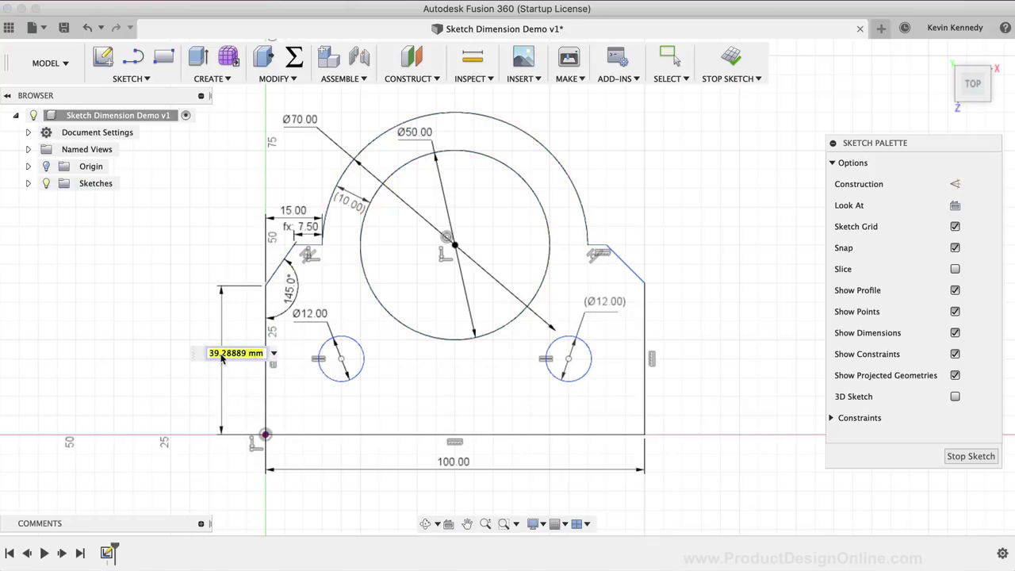
pyautogui.write('height')
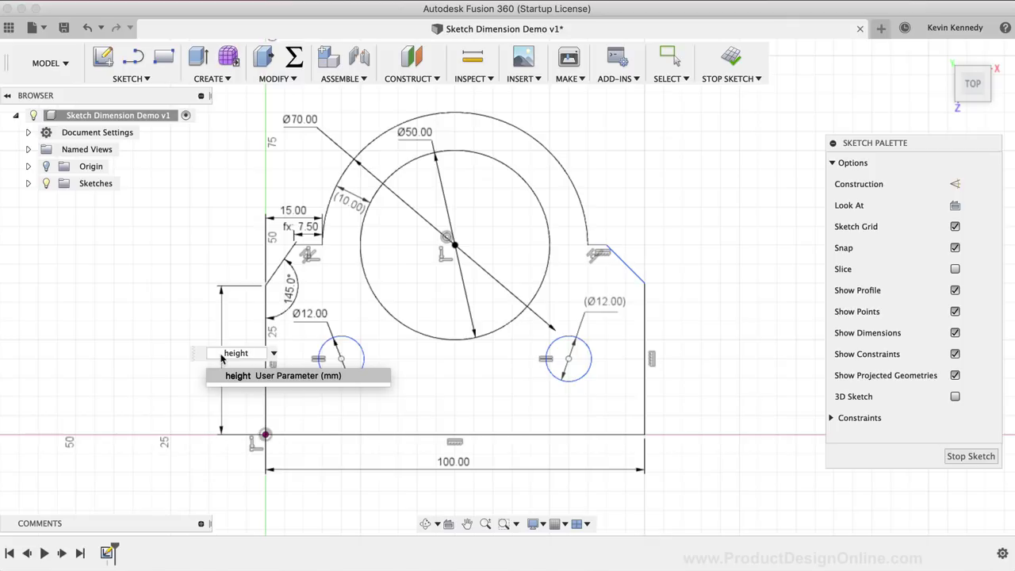
pyautogui.press('Return')
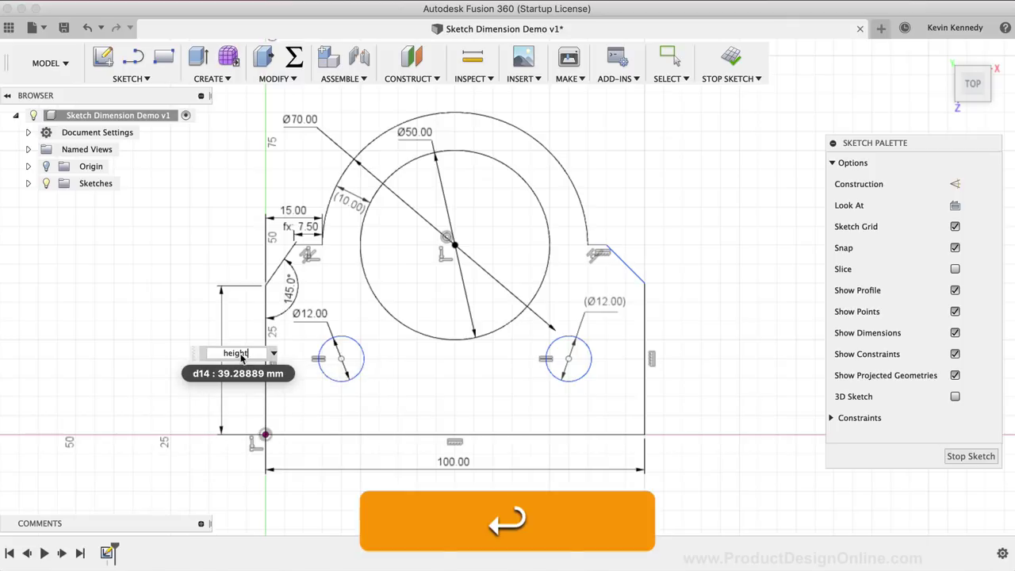
pyautogui.press('Return')
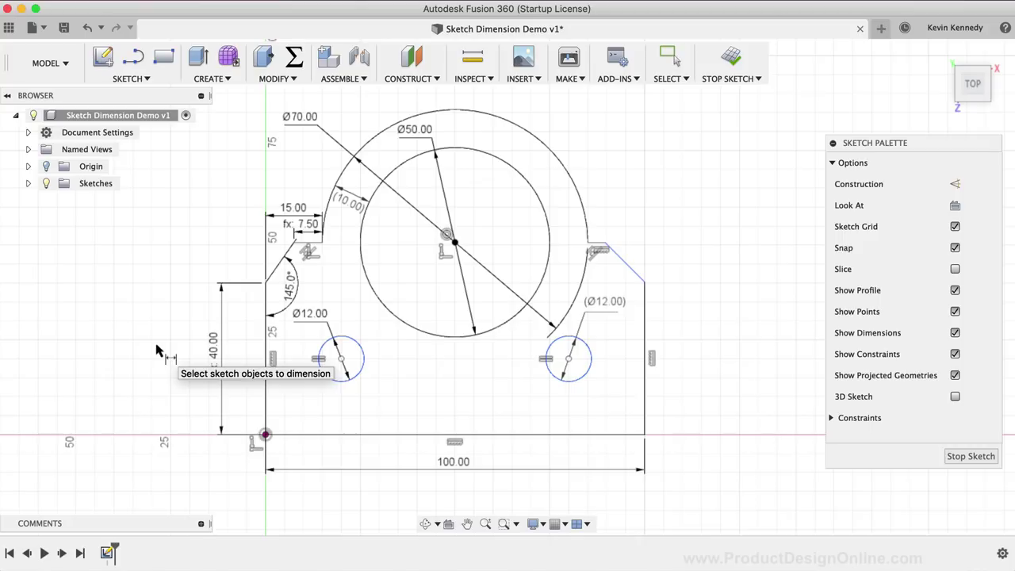
# Change the height user parameter's expression to 37 mm.
pyautogui.click(293, 58)
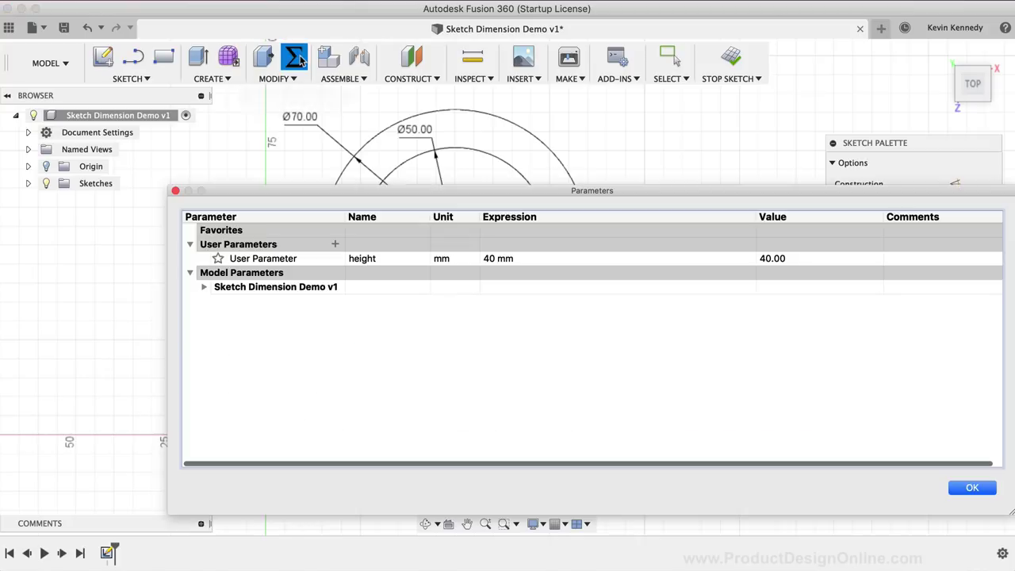
pyautogui.doubleClick(494, 258)
pyautogui.click(494, 259)
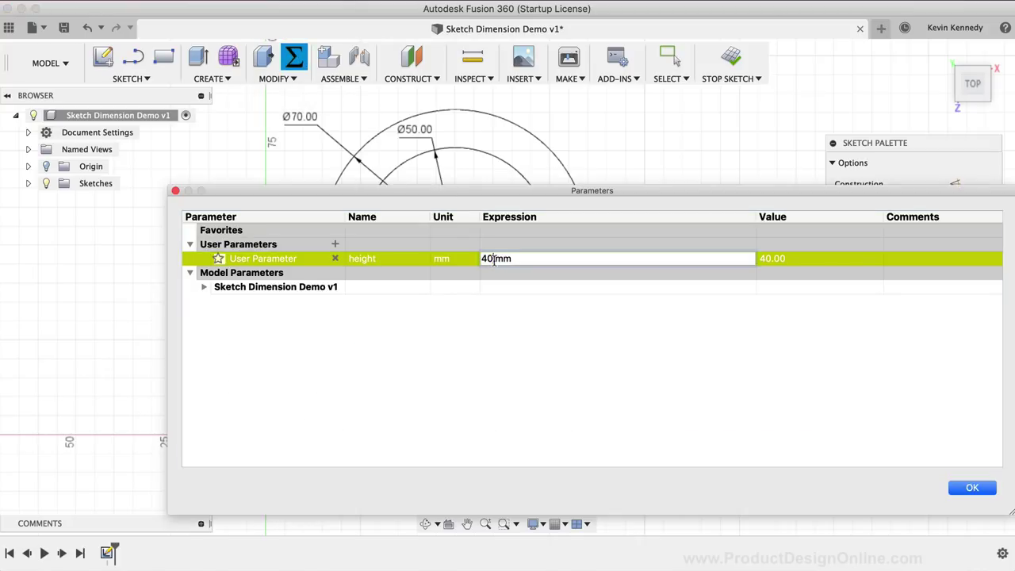
pyautogui.press('BackSpace')
pyautogui.press('BackSpace')
pyautogui.write('37')
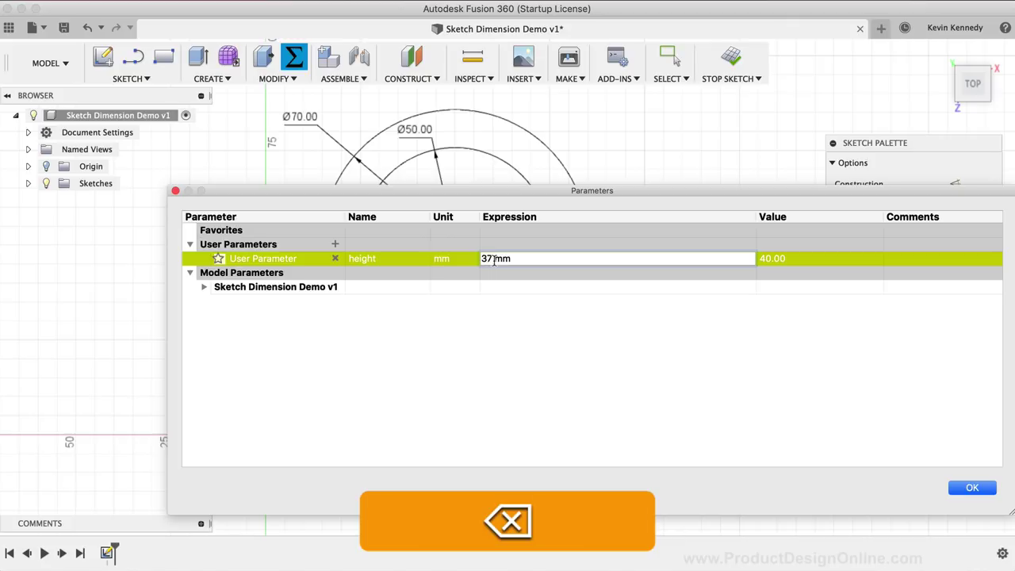
pyautogui.press('Return')
pyautogui.click(964, 490)
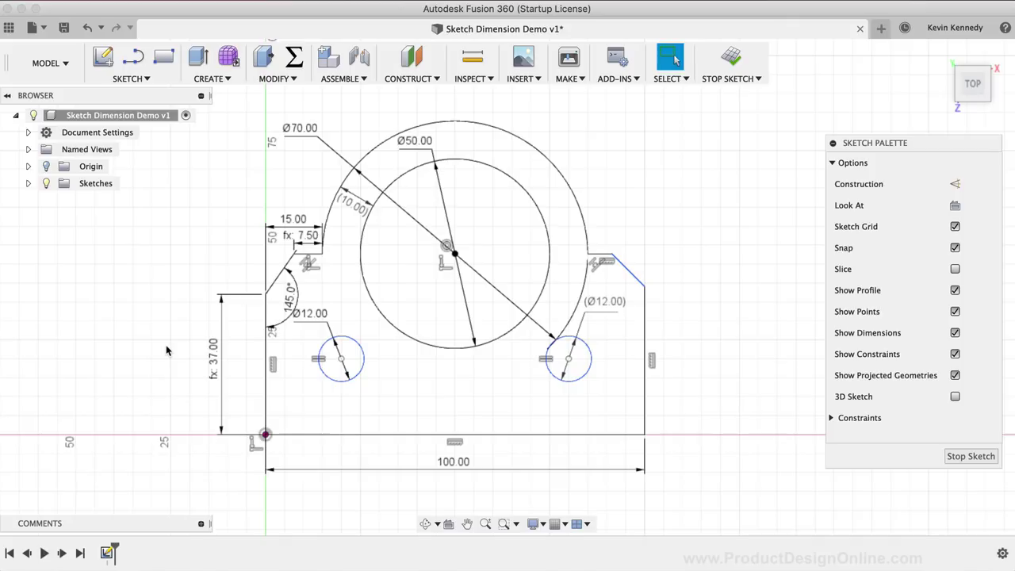
# Rename Sketch1's model parameter d3, the base line's width dimension, to bottomLine and check the name on the dimension in the sketch.
pyautogui.click(293, 56)
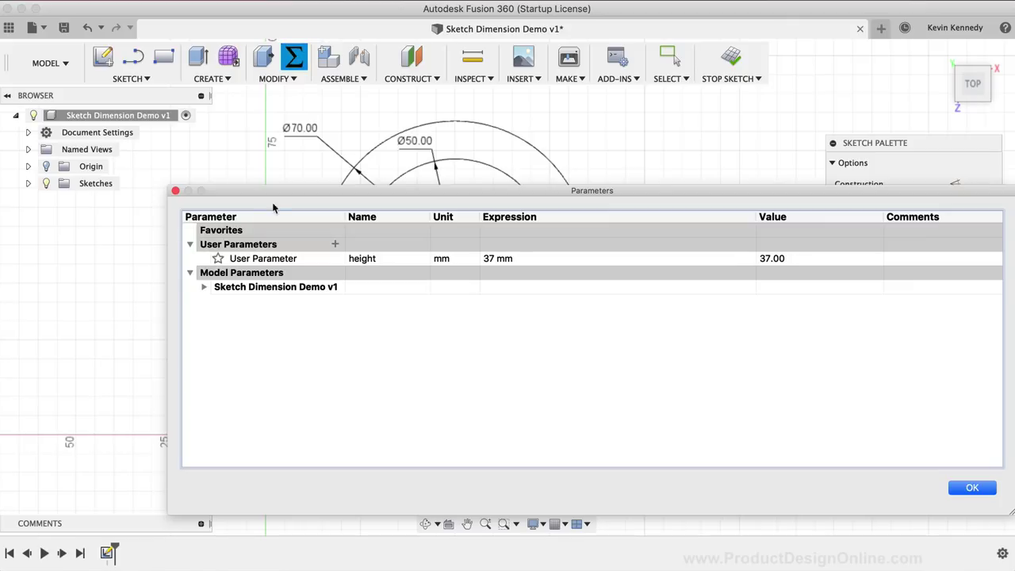
pyautogui.moveTo(283, 194); pyautogui.dragTo(246, 157)
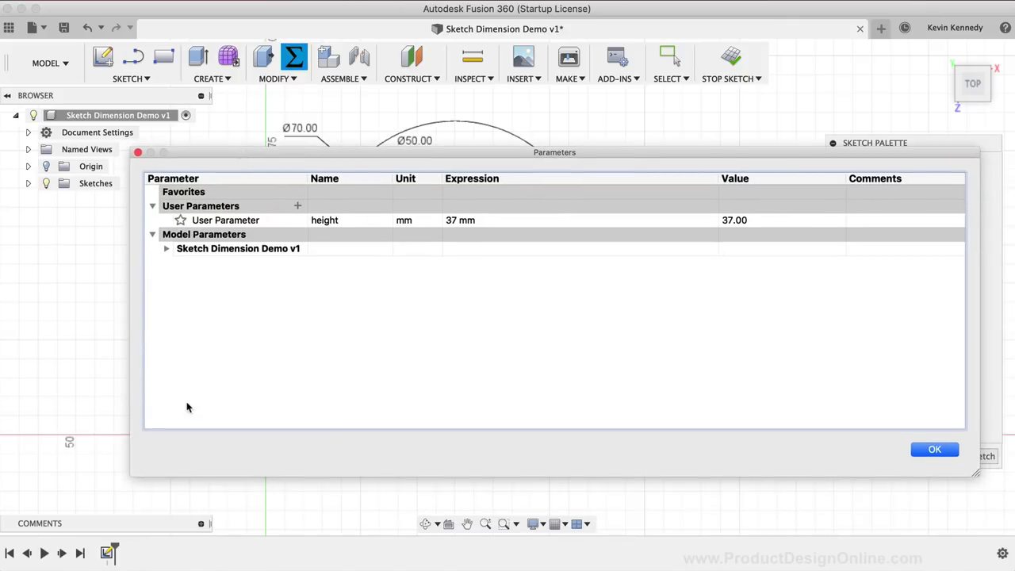
pyautogui.click(167, 249)
pyautogui.click(180, 263)
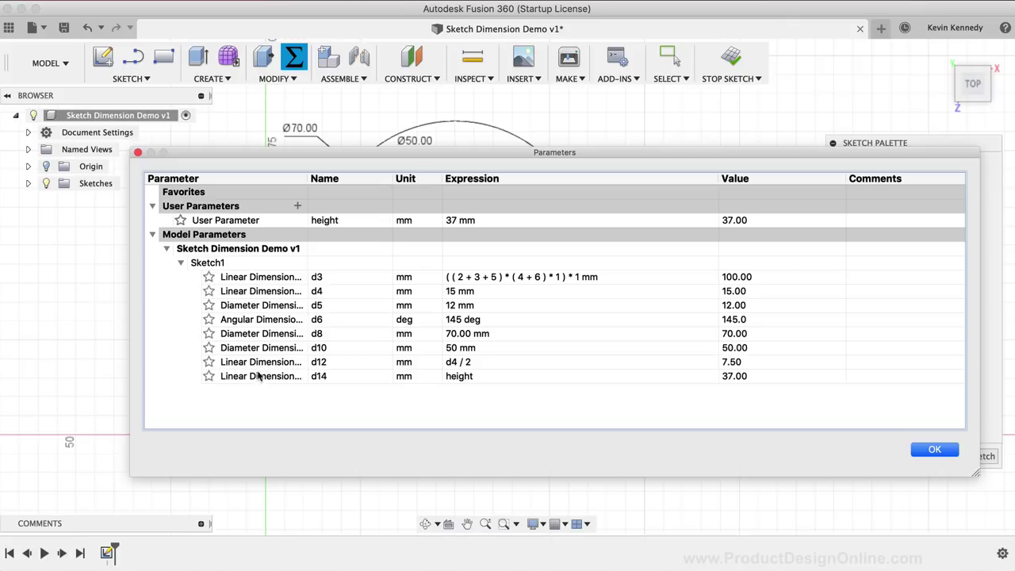
pyautogui.doubleClick(333, 278)
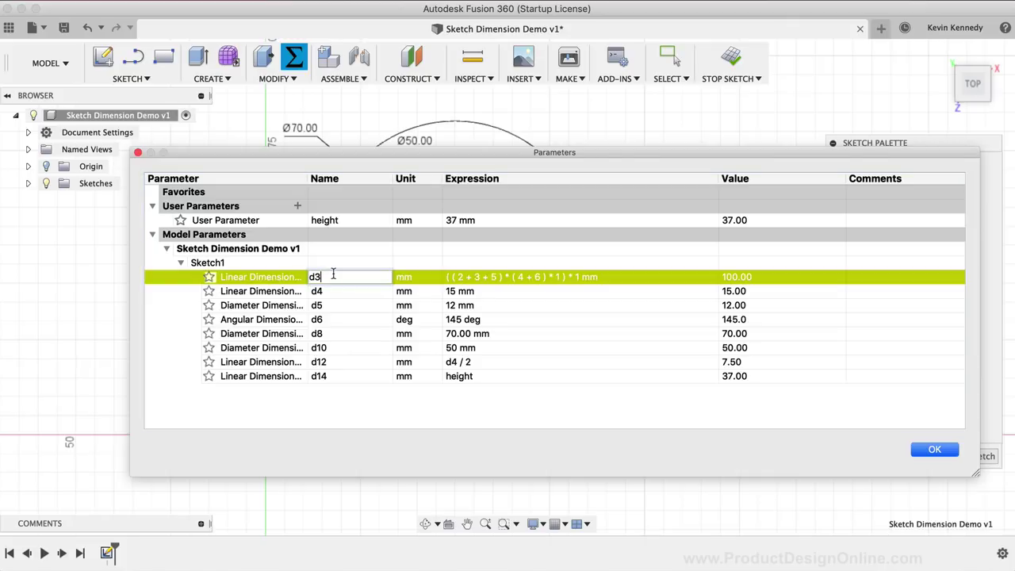
pyautogui.doubleClick(332, 275)
pyautogui.write('bottom')
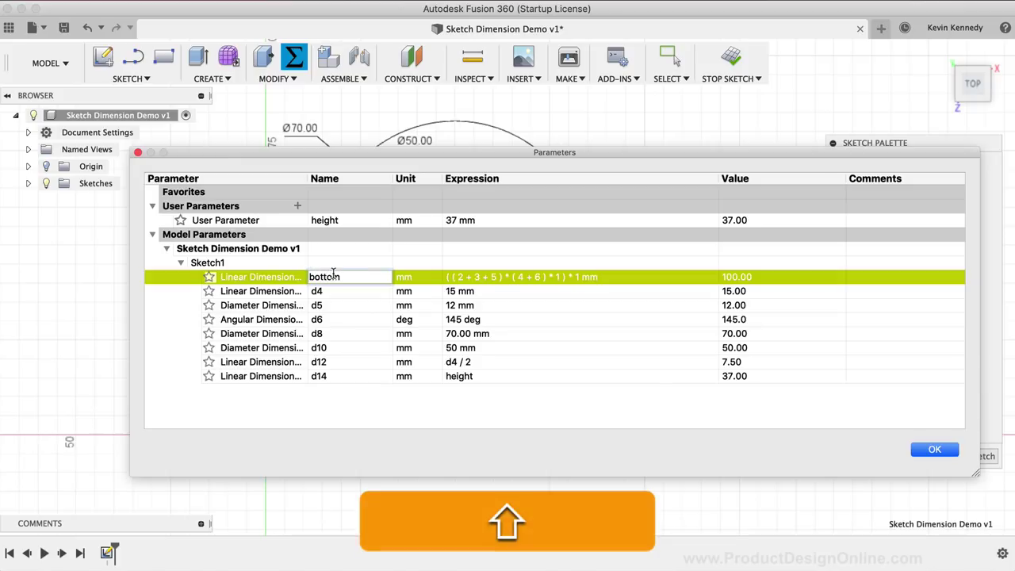
pyautogui.write('Line')
pyautogui.press('Return')
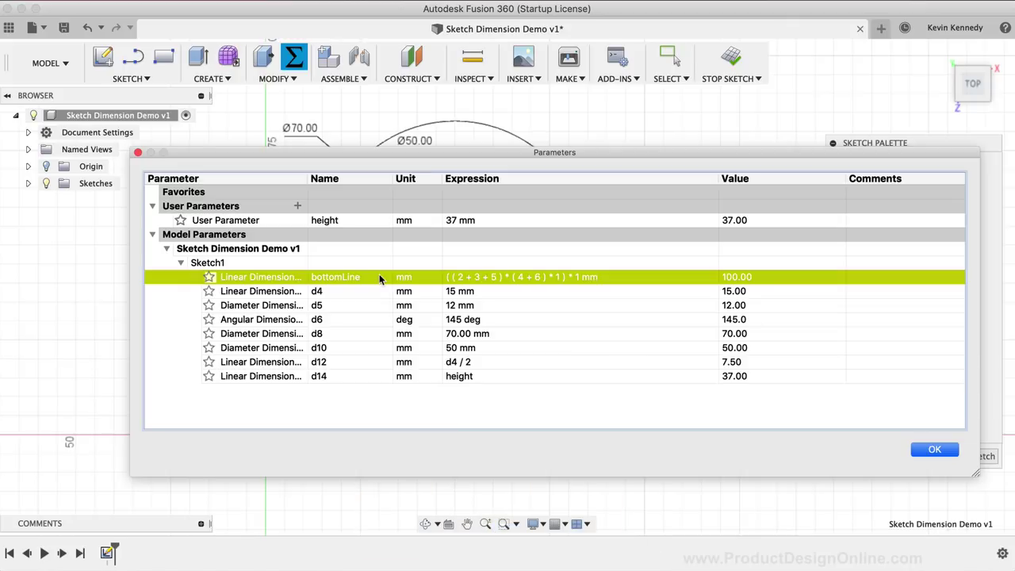
pyautogui.click(922, 450)
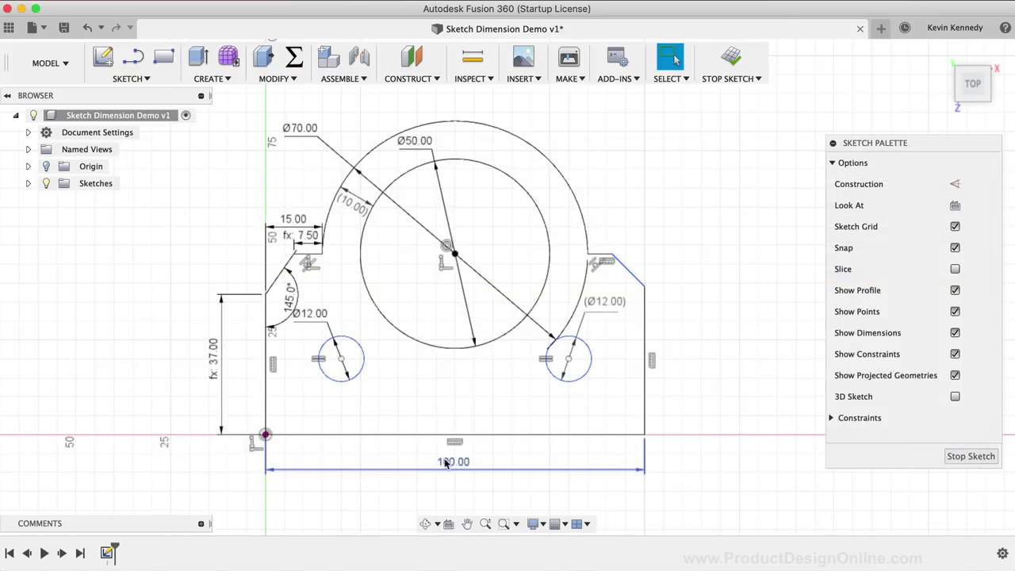
pyautogui.moveTo(446, 463)
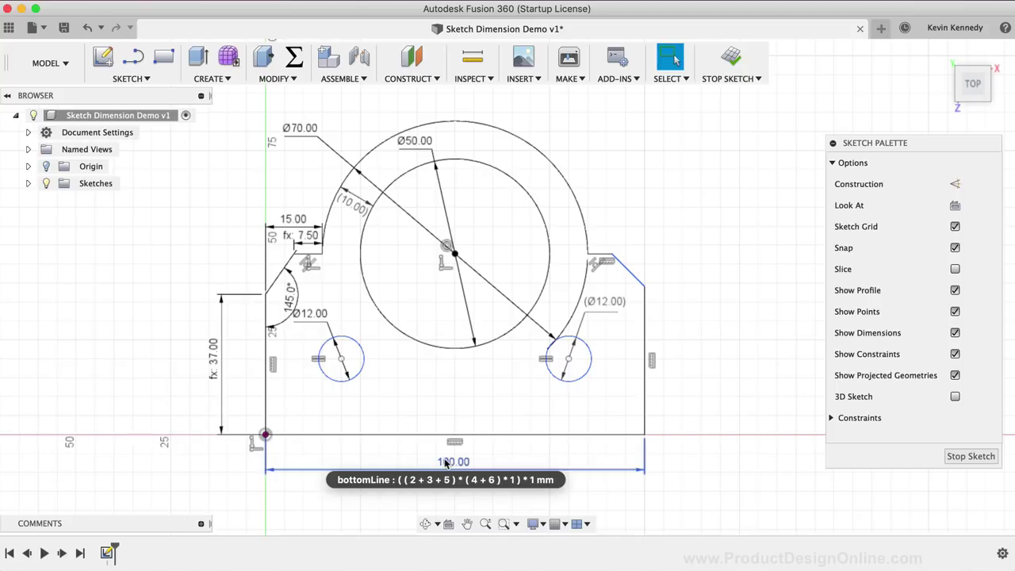